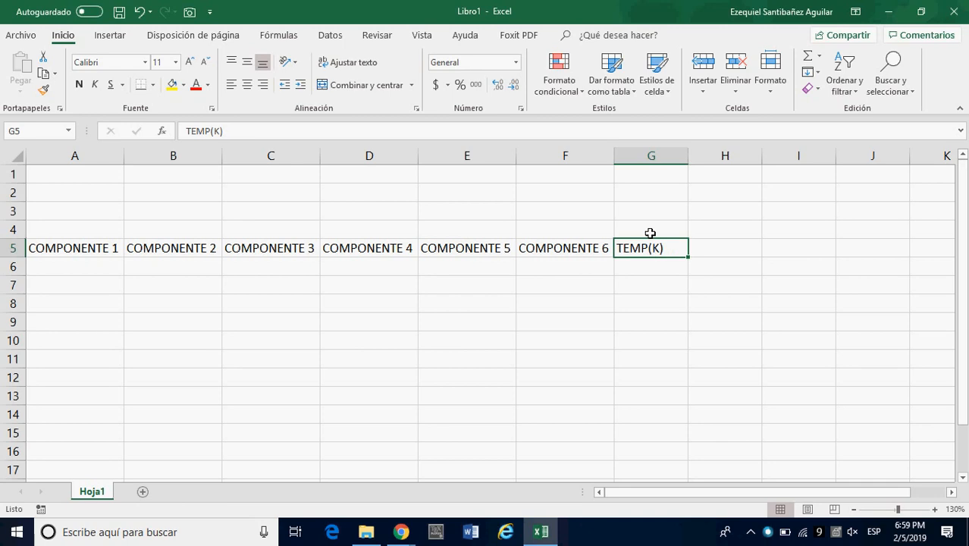
Fill the COMPONENTE 1 to COMPONENTE 6 headers in A5:F5 yellow and the TEMP(K) header in G5 dark blue.
click(647, 250)
drag(72, 250, 574, 251)
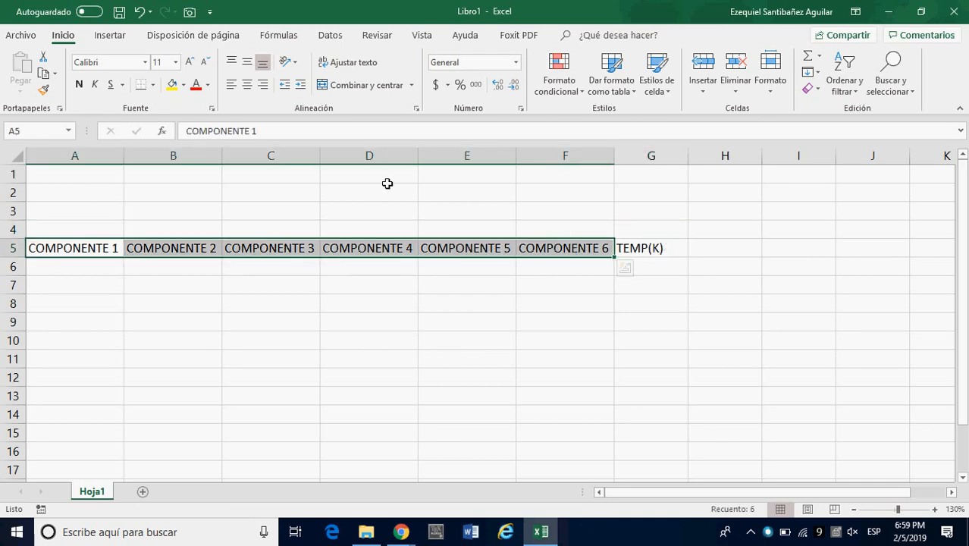
click(173, 85)
click(634, 247)
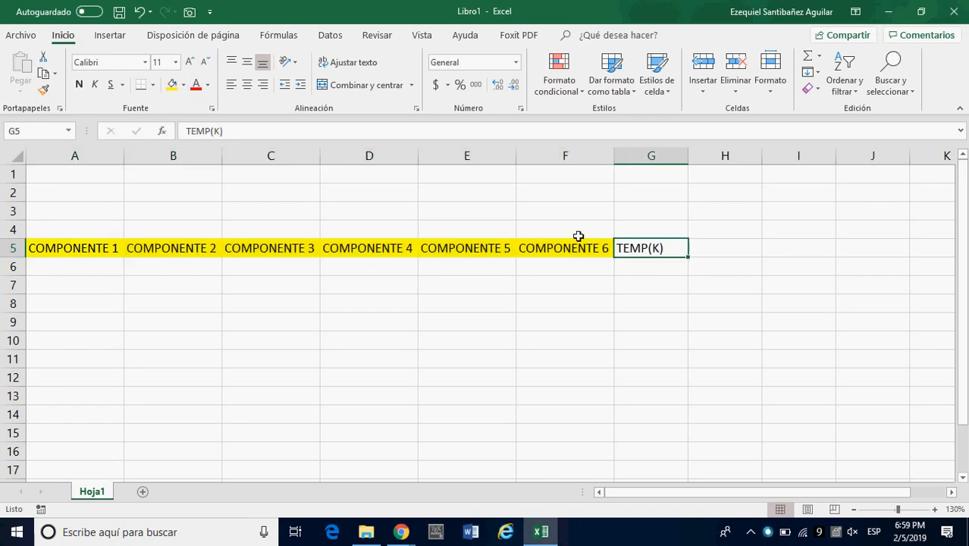
click(186, 86)
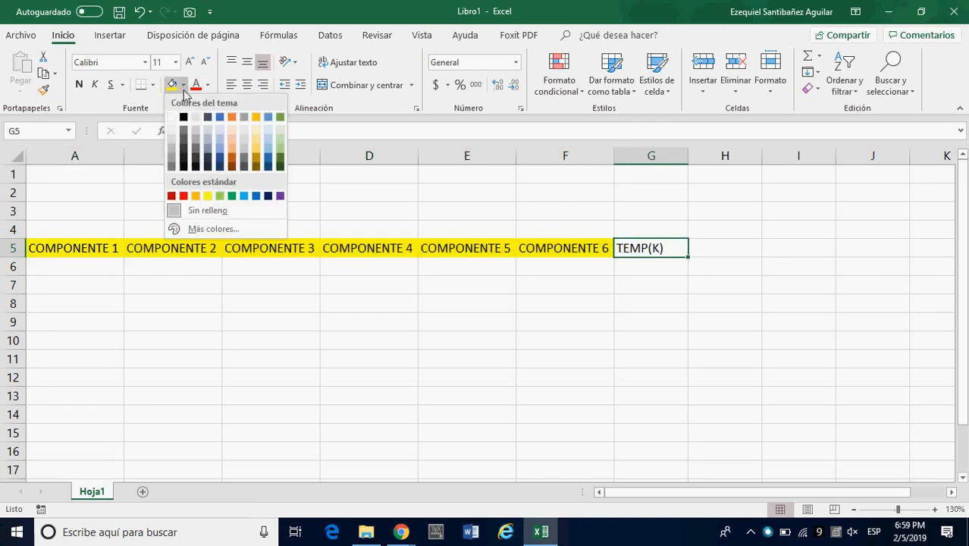
click(268, 196)
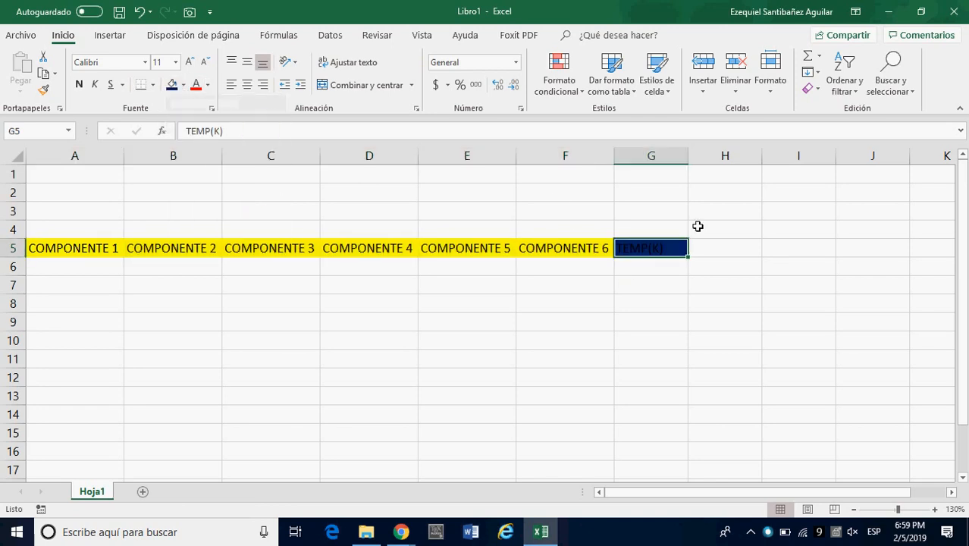
Enter the header PRESION (BAR) in cell H5, beside TEMP(K).
click(722, 255)
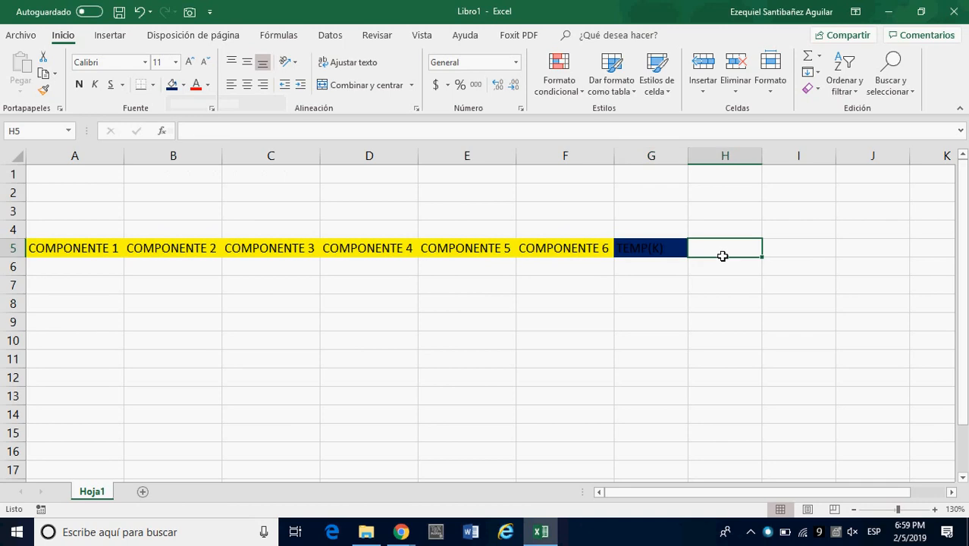
text(PRESIO)
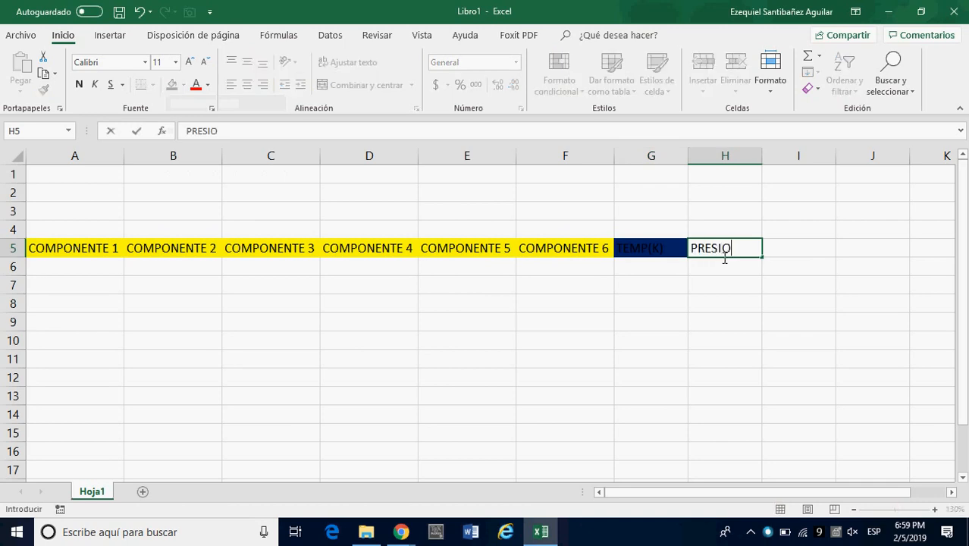
text(N (BAR))
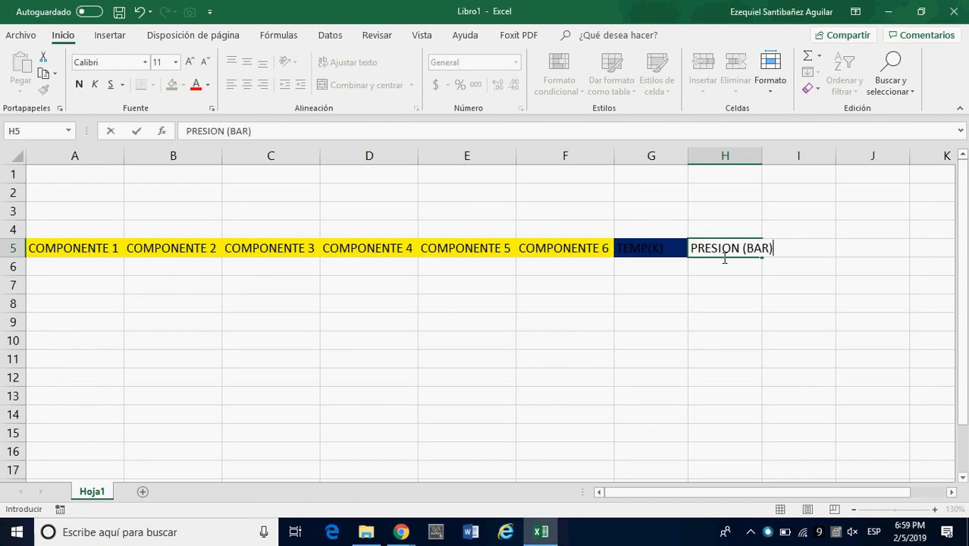
key(Return)
Fill the PRESION (BAR) header cell with standard blue and fit column H's width to its text.
click(736, 249)
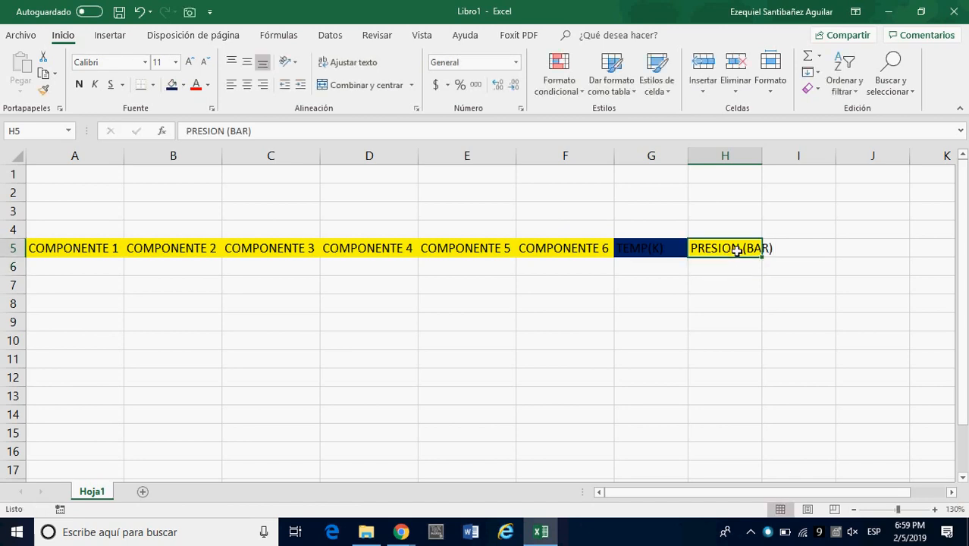
click(183, 84)
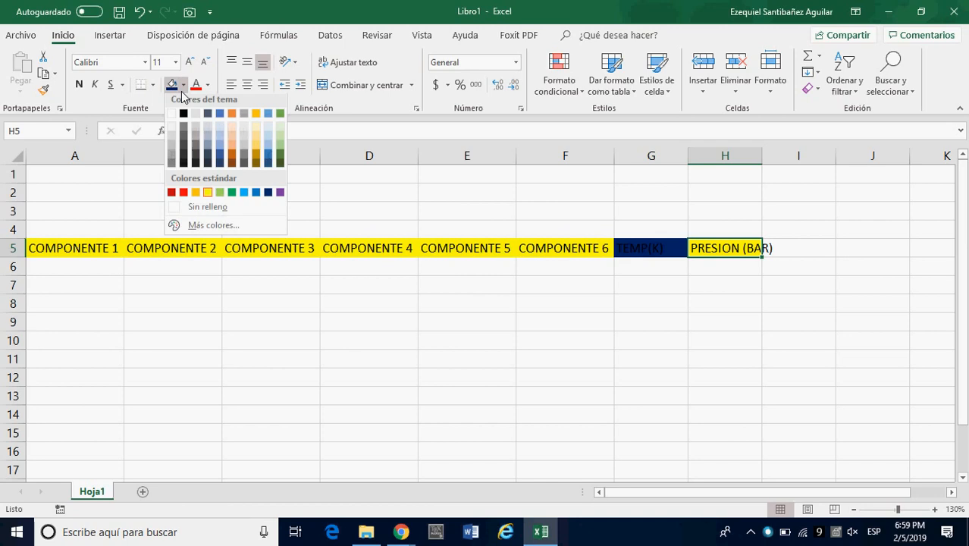
click(256, 195)
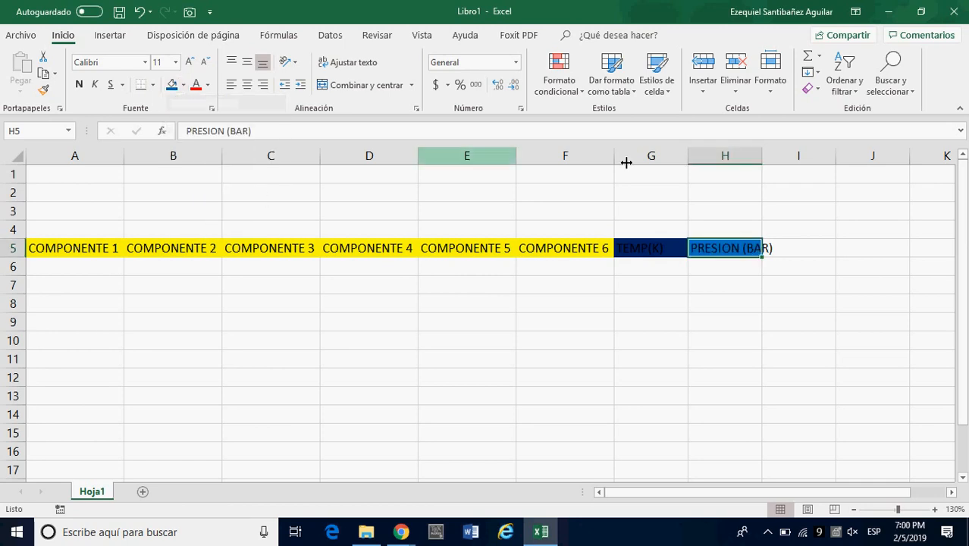
double_click(769, 165)
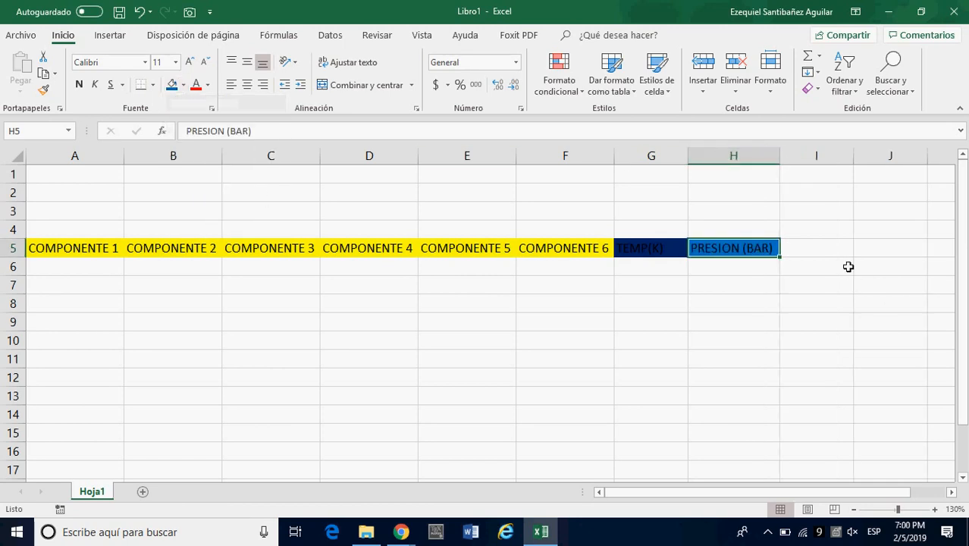
Enter Z1 in cell I5 and extend the series across row 5 to Z6 in N5.
click(834, 248)
scroll(644, 395, right, 4)
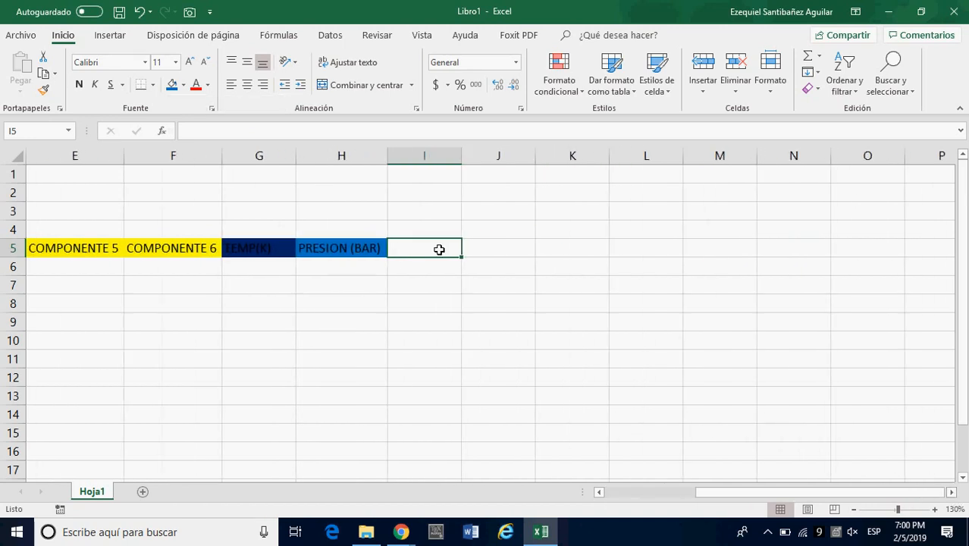
text(Z1)
key(Return)
click(441, 250)
drag(462, 257, 809, 269)
click(801, 278)
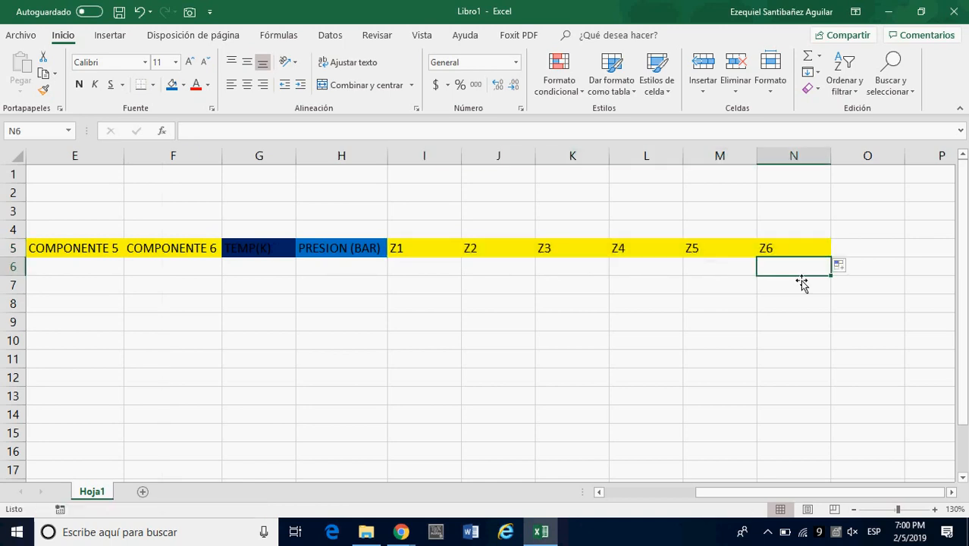
Enter K1 in cell O5 and extend the series across row 5 to K6 in T5.
click(952, 492)
click(952, 492)
click(952, 492)
click(613, 251)
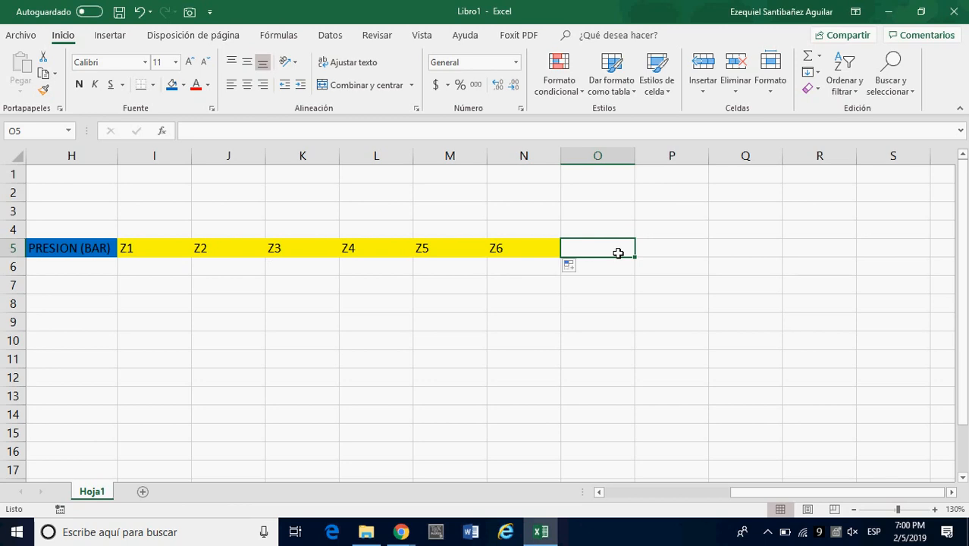
text(K1)
key(Return)
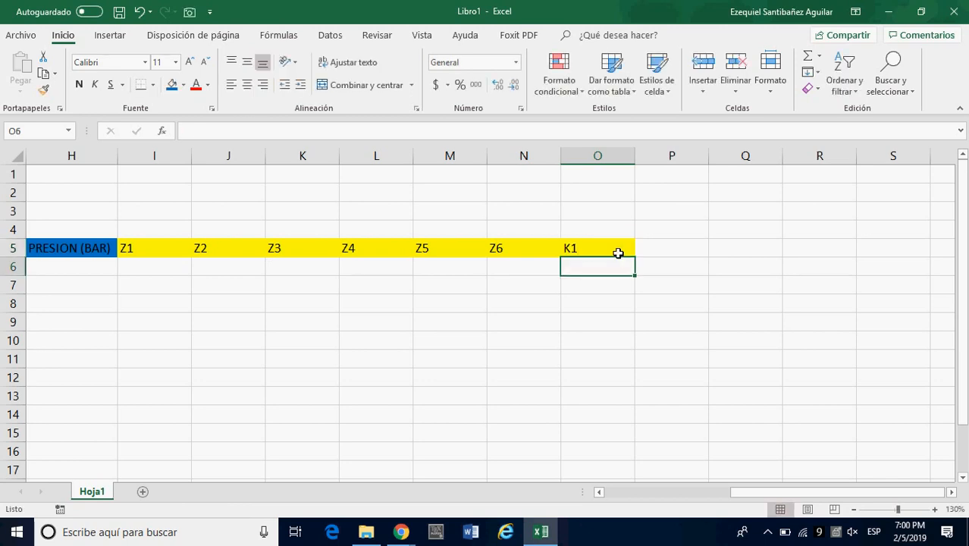
click(618, 253)
drag(636, 258, 682, 258)
Fill the K1 to K6 headers in O5:T5 with light green.
drag(292, 256, 673, 251)
click(184, 85)
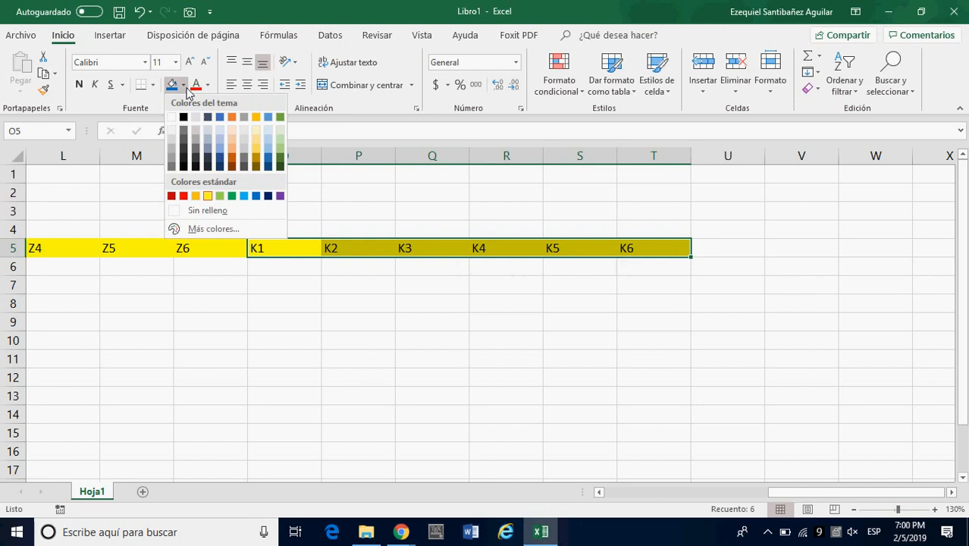
click(221, 195)
click(565, 280)
Enter X1 in cell U5 and extend the series across row 5 to X6 in Z5.
click(724, 256)
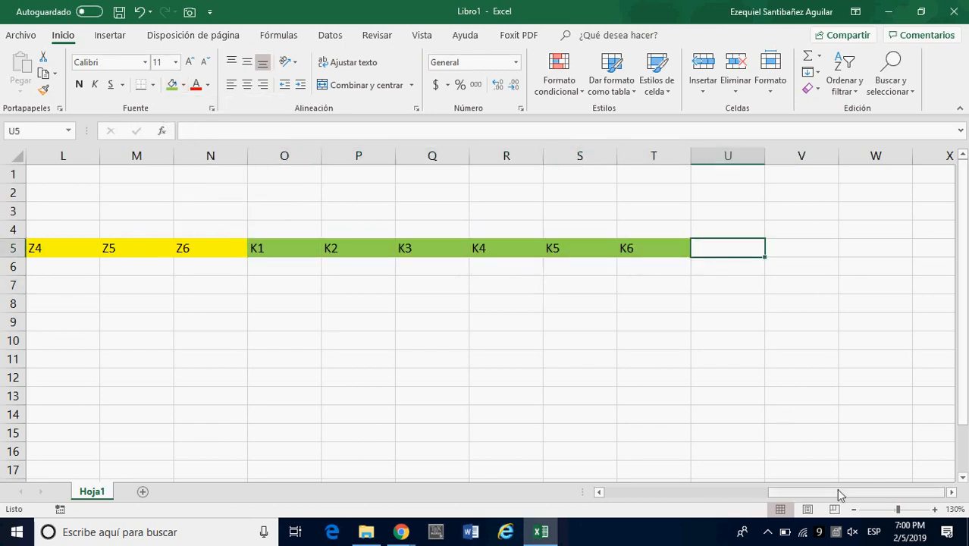
click(952, 492)
click(952, 492)
click(952, 493)
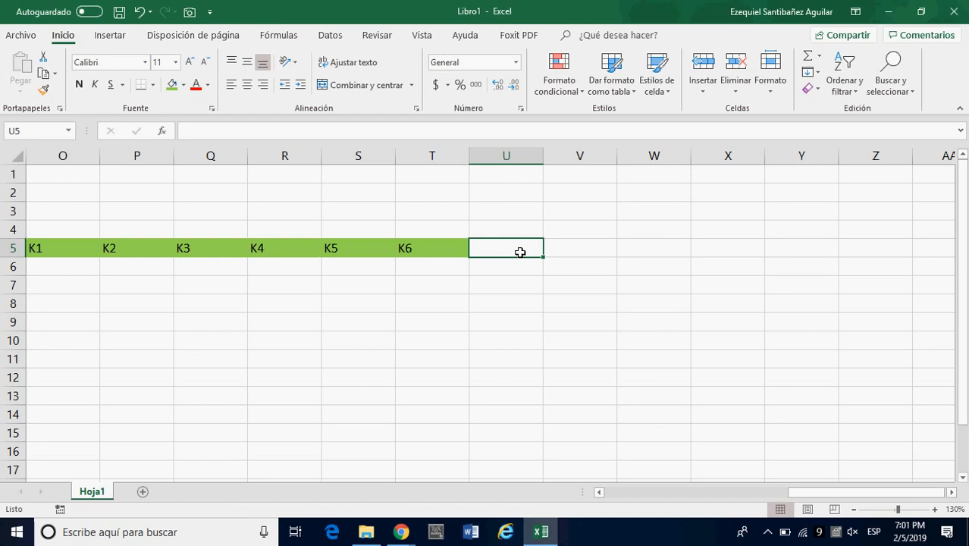
text(X1)
key(Return)
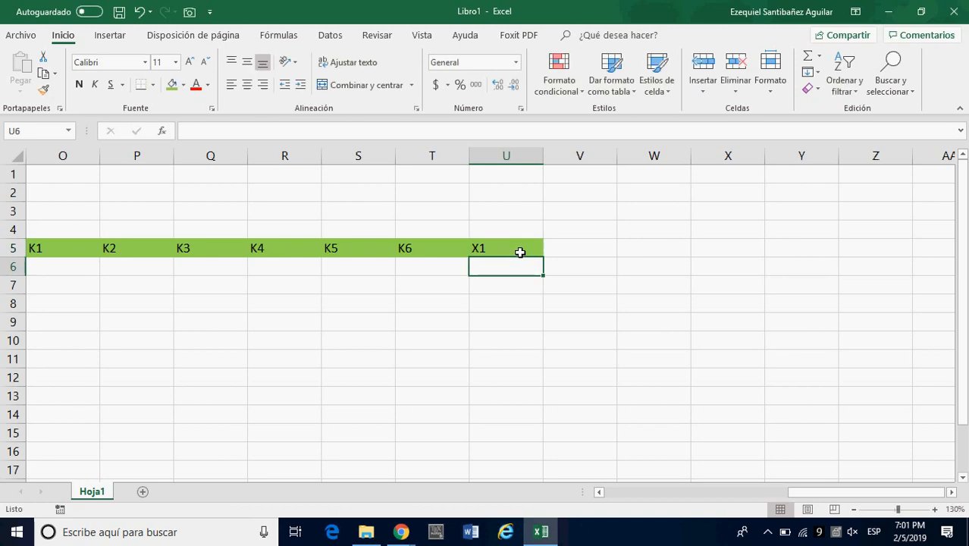
click(535, 248)
drag(544, 258, 894, 261)
Fill the X1 to X6 headers in U5:Z5 with a light blue theme colour.
drag(517, 249, 870, 254)
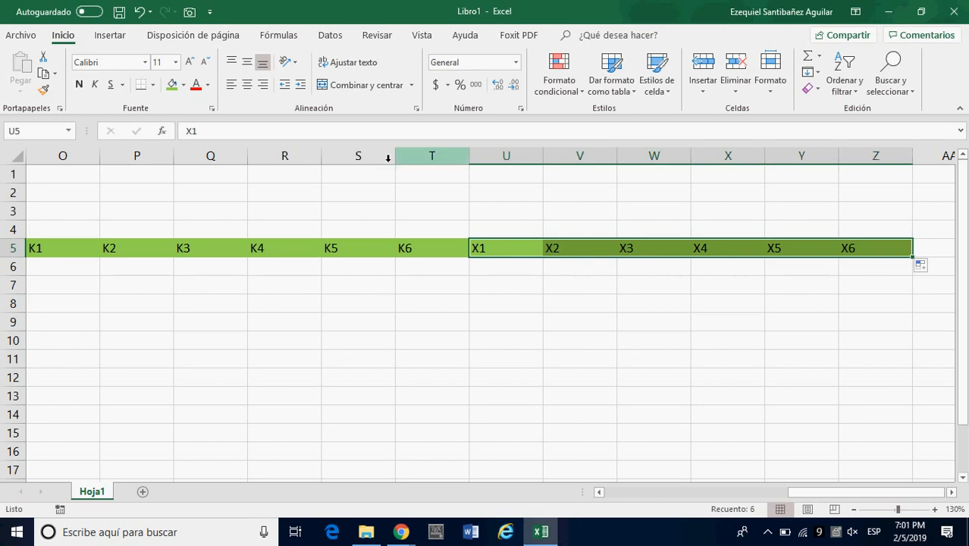
click(185, 85)
click(225, 144)
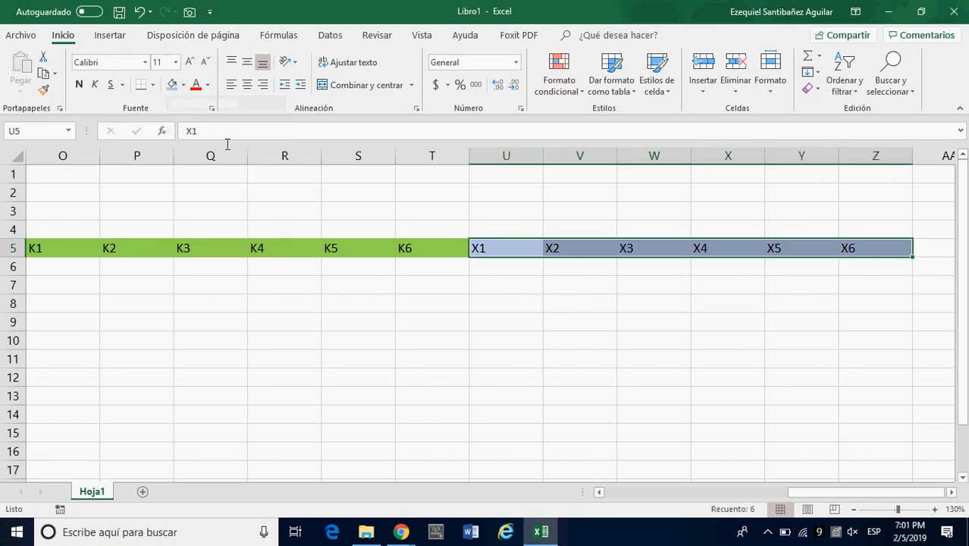
Enter Y1 in cell AA5 and extend the series across row 5 to Y6 in AF5.
click(951, 492)
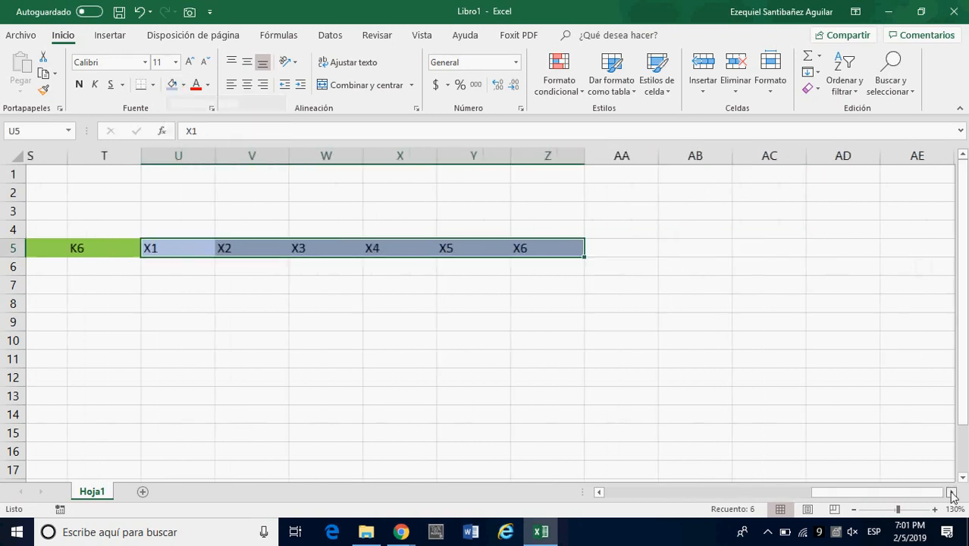
click(597, 248)
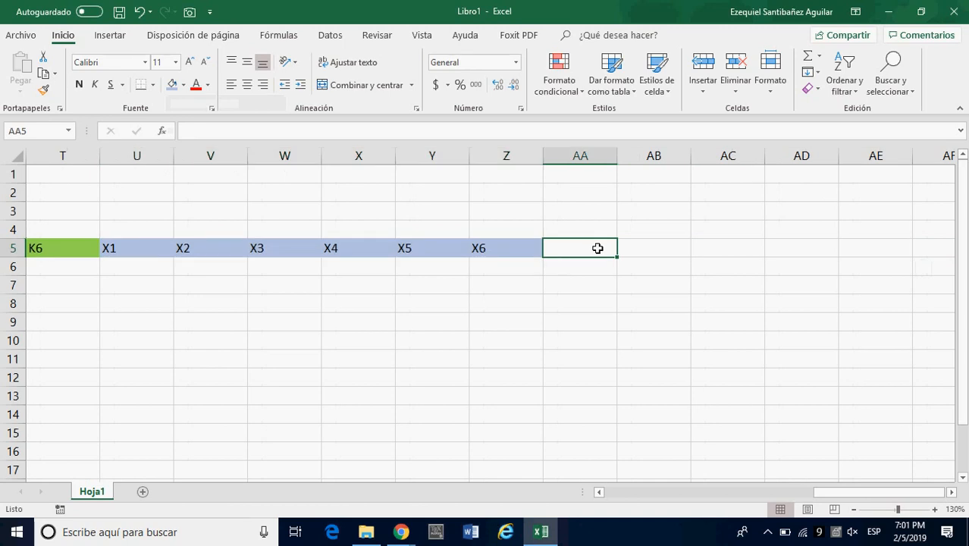
text(Y1)
key(Return)
click(601, 248)
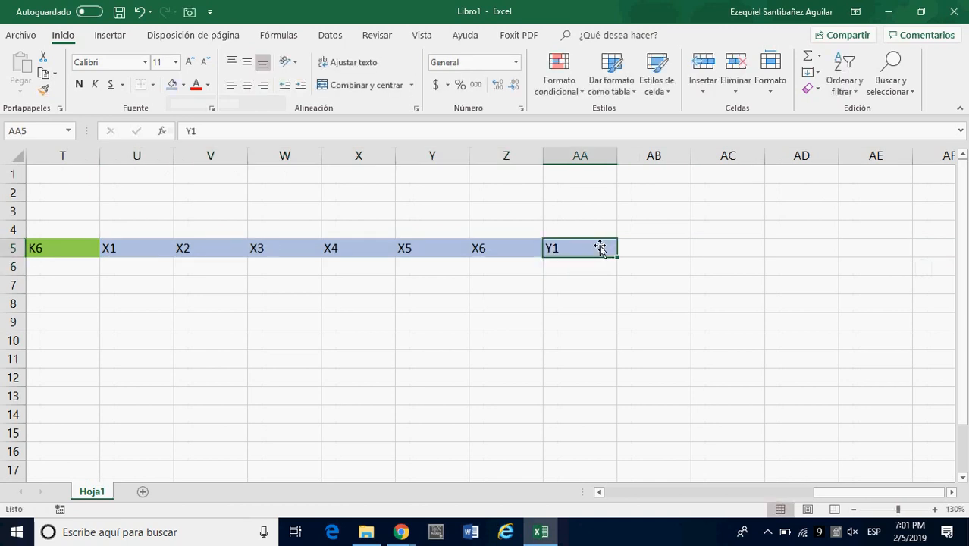
drag(623, 262, 757, 256)
Fill the Y1 to Y6 headers in AA5:AF5 with a light orange theme colour.
drag(368, 251, 718, 250)
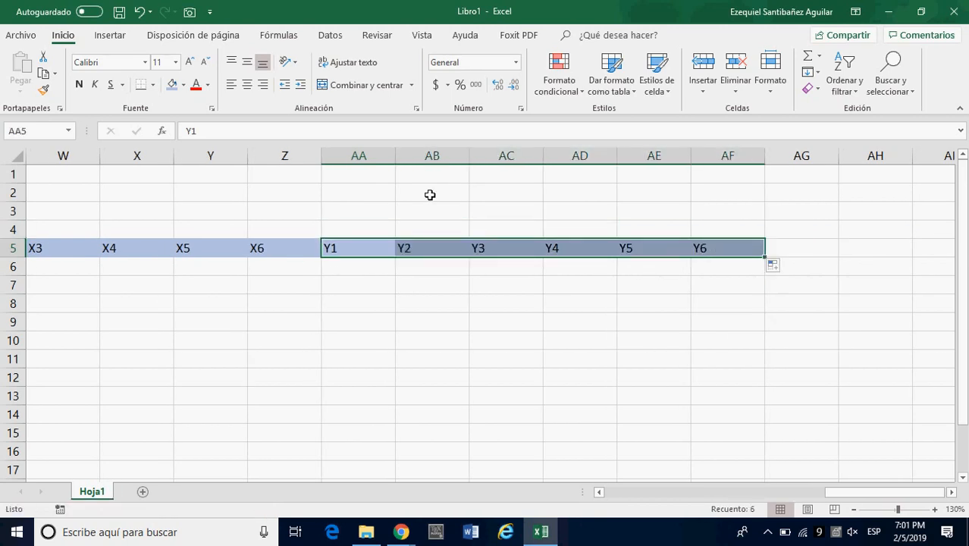
click(183, 85)
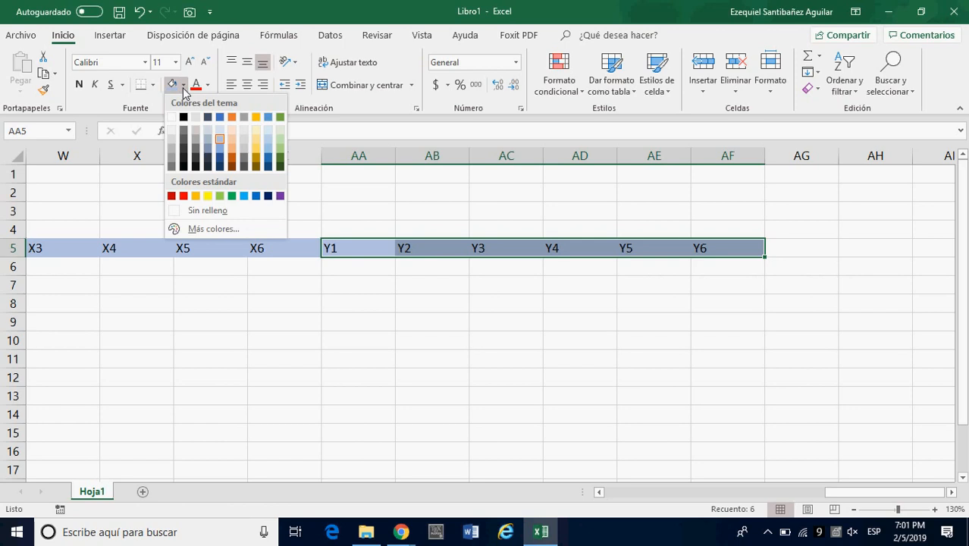
click(232, 149)
drag(380, 265, 391, 282)
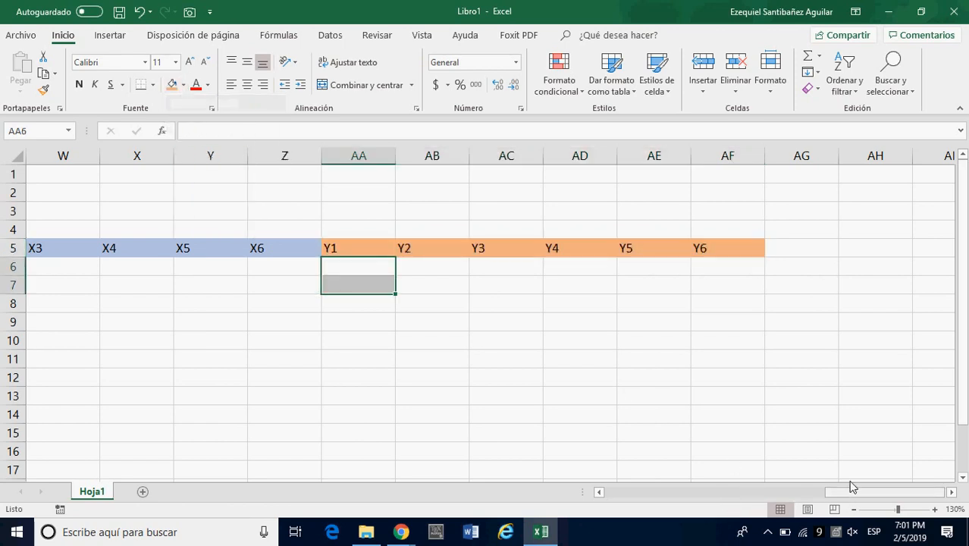
Enter the header SUM(X)-SUM(Y) in cell AG5, after Y6.
click(829, 264)
click(952, 492)
click(953, 492)
click(952, 492)
click(521, 252)
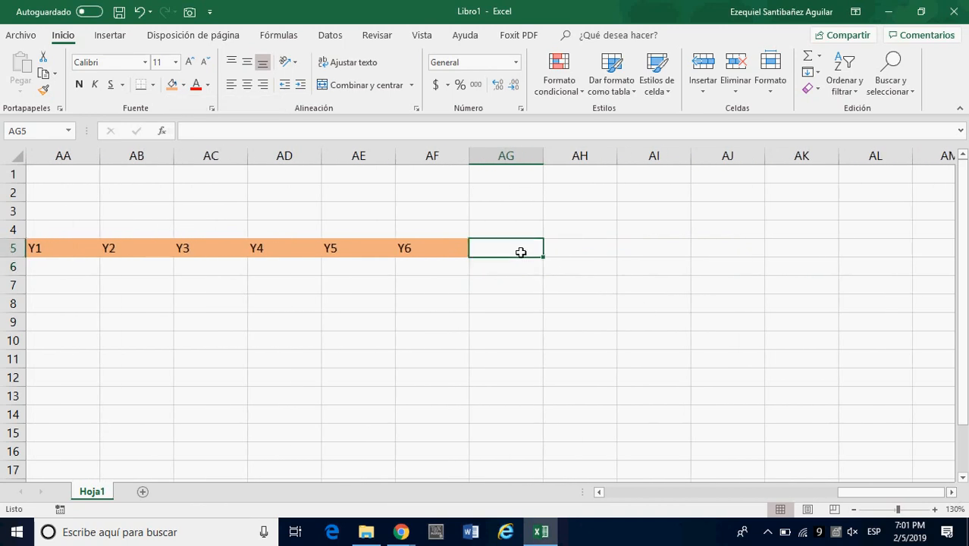
text(U)
key(BackSpace)
text(SUM()
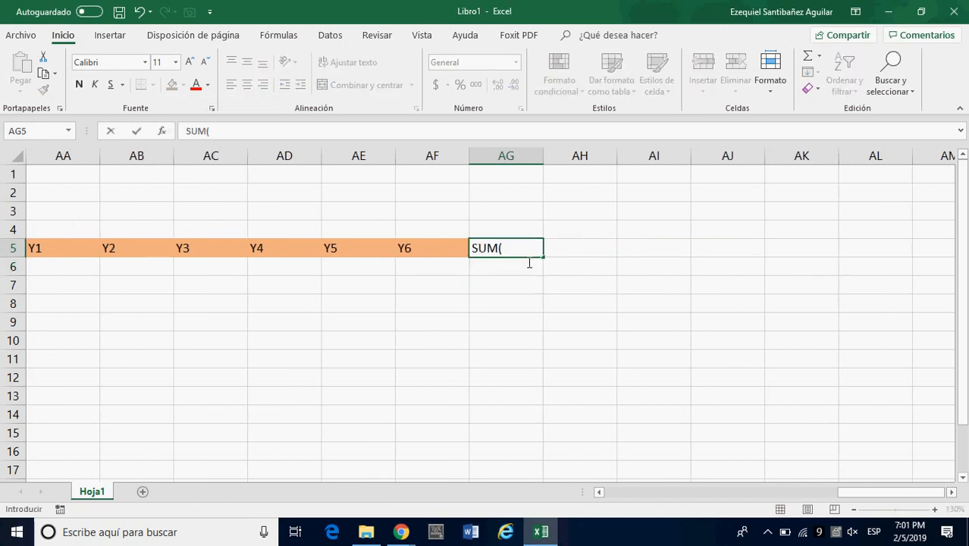
key(BackSpace)
key(BackSpace)
key(BackSpace)
key(BackSpace)
text(SUM)
text(x)
text(x)
key(BackSpace)
key(BackSpace)
text(()
text(x)
text(x)
text(X)
text()-SUM()
text(Y))
key(Return)
click(578, 270)
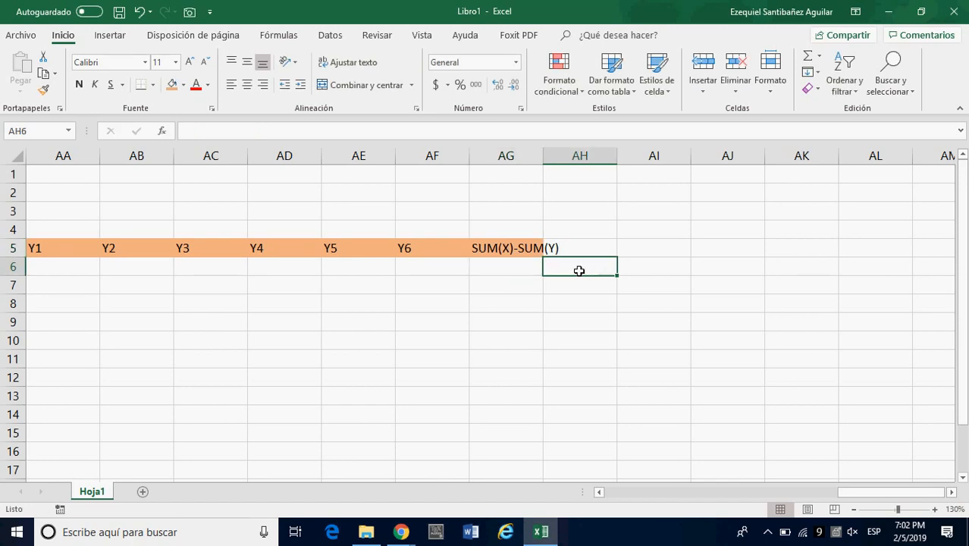
click(533, 270)
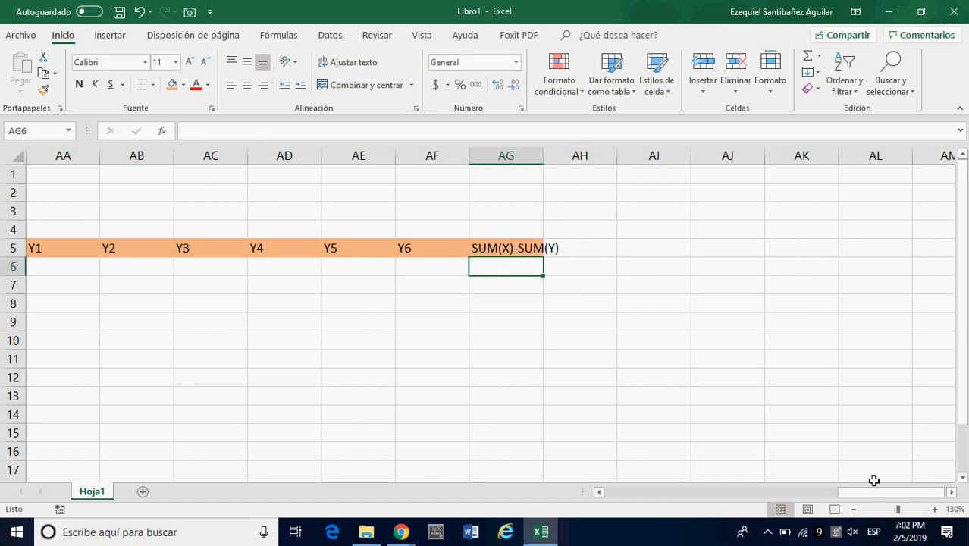
Insert a new column between PRESION (BAR) and Z1 and enter the header V/F in cell I5.
drag(877, 495, 600, 500)
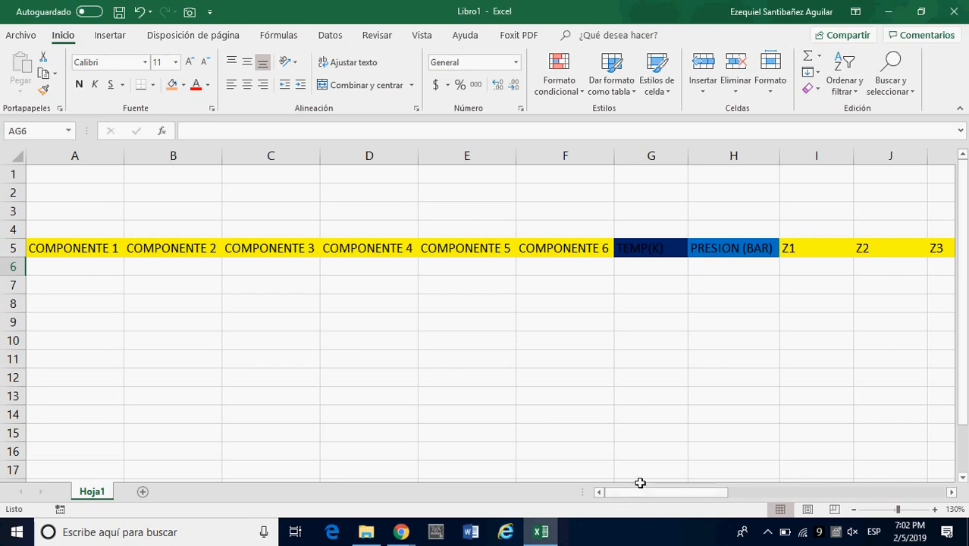
drag(688, 495, 688, 499)
drag(680, 497, 904, 492)
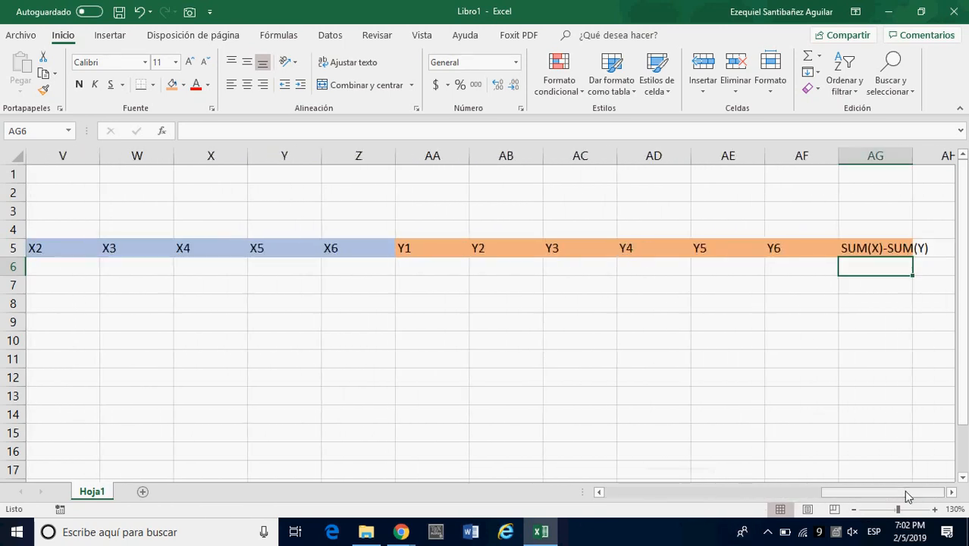
click(952, 493)
drag(913, 495, 721, 506)
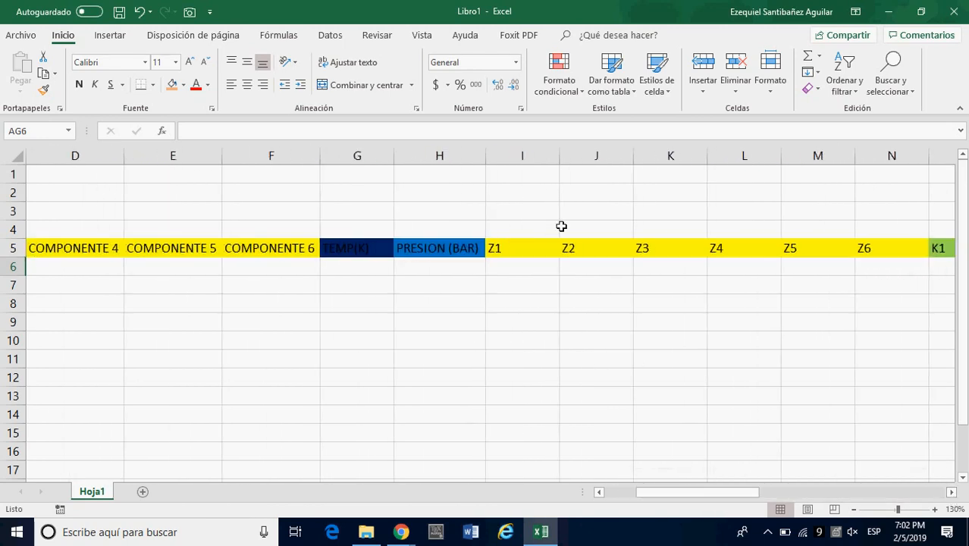
right_click(536, 163)
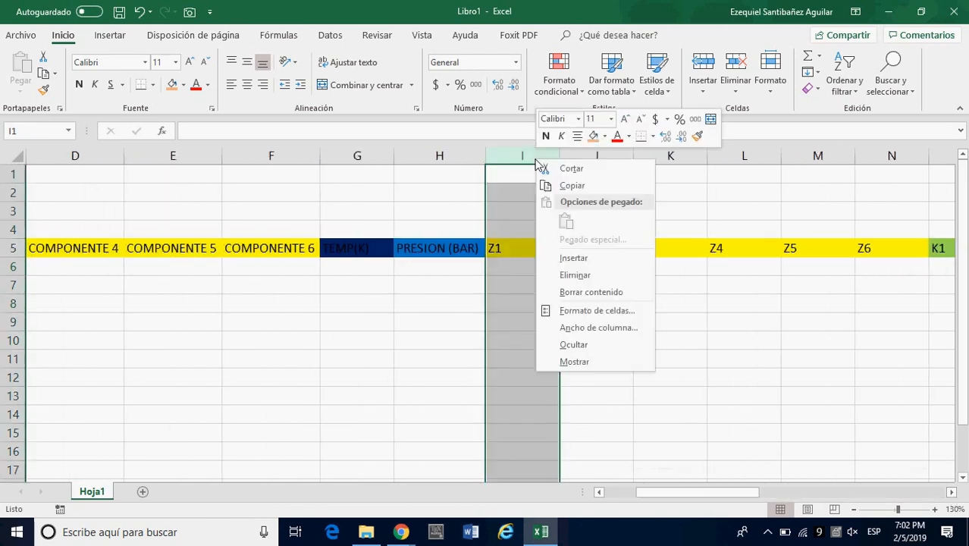
click(574, 258)
click(544, 254)
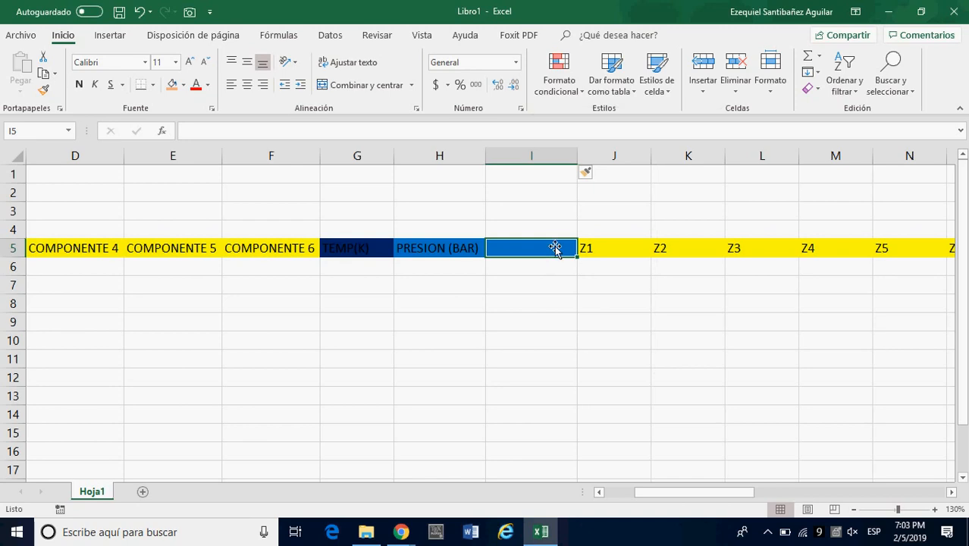
text(V/)
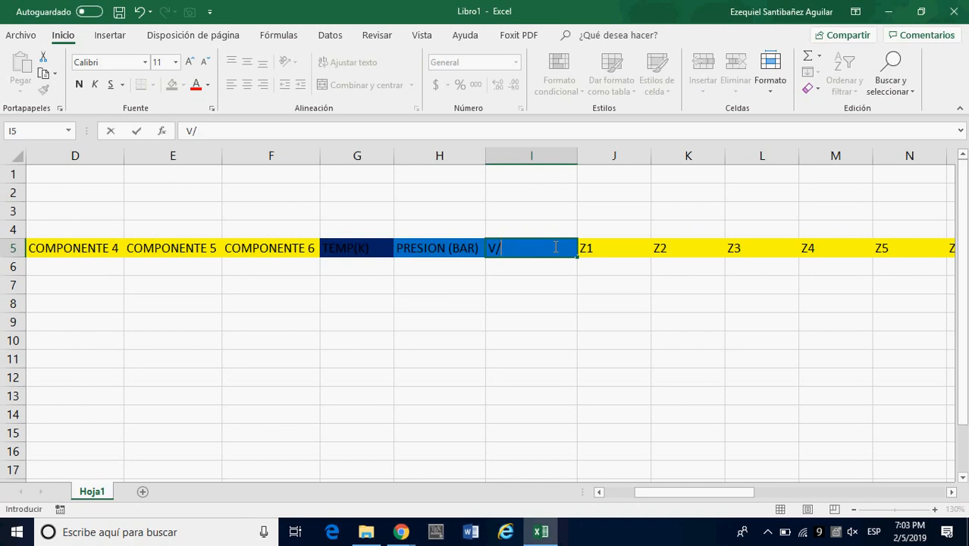
key(Return)
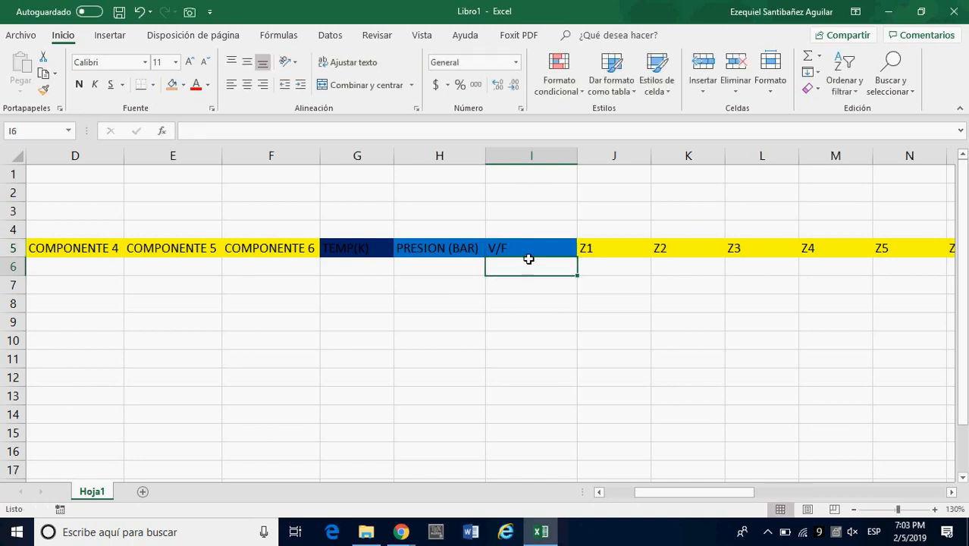
Fill the V/F header in I5 with a dark grey theme colour.
click(536, 249)
click(183, 84)
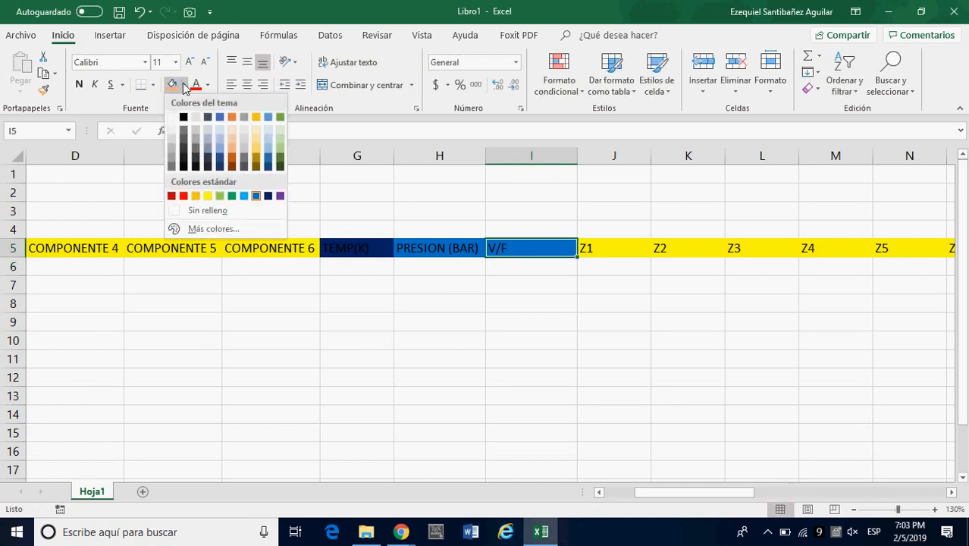
click(246, 165)
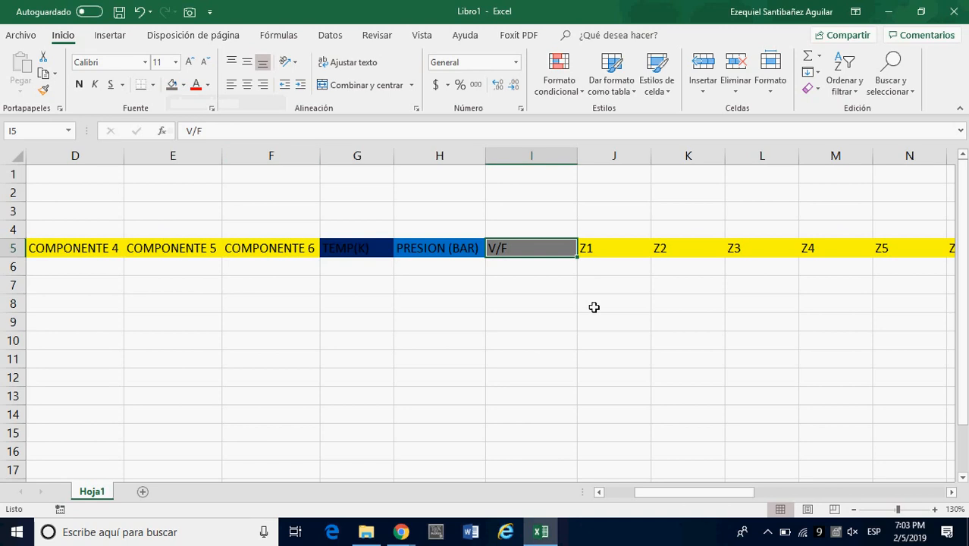
click(594, 305)
Review the row 5 headers from COMPONENTE 1 through temperature, pressure and V/F to Z6.
drag(727, 494, 669, 502)
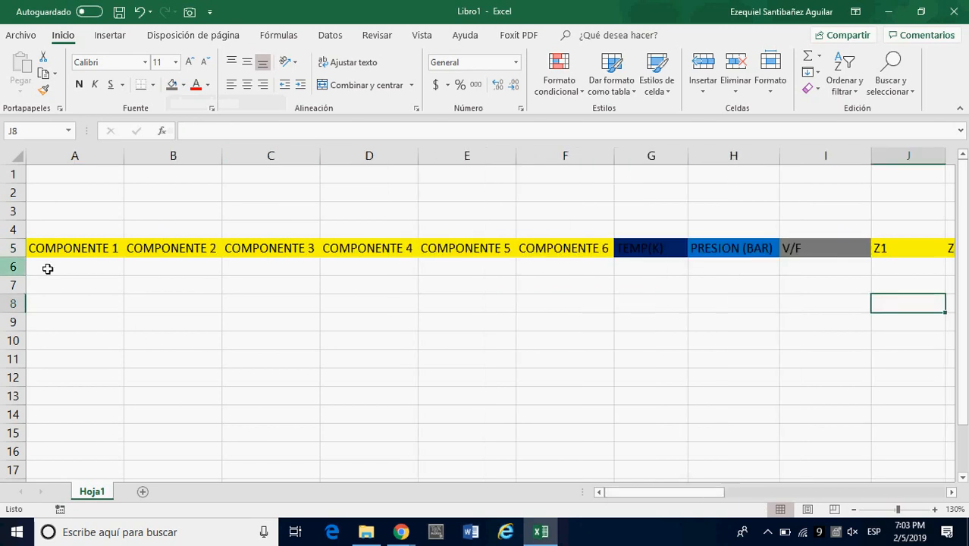
drag(74, 250, 560, 257)
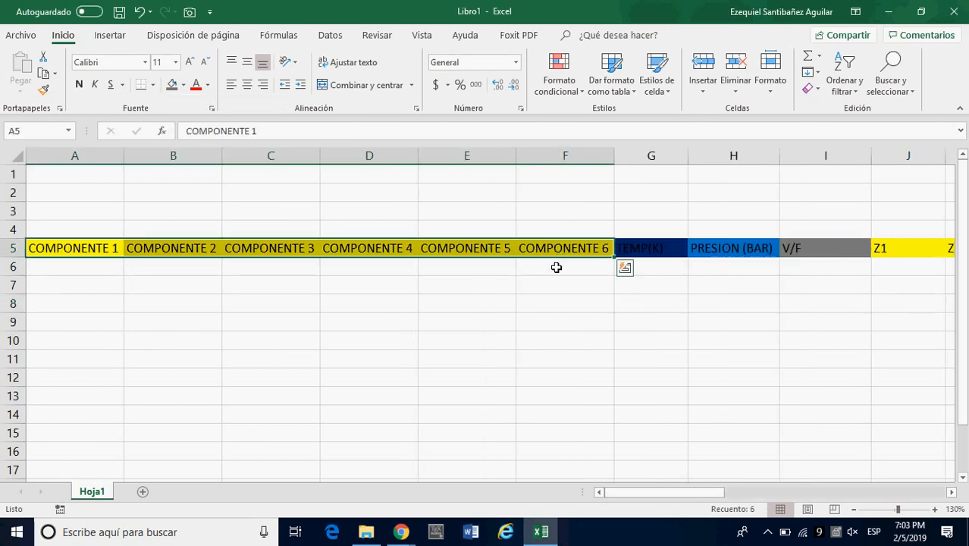
click(652, 256)
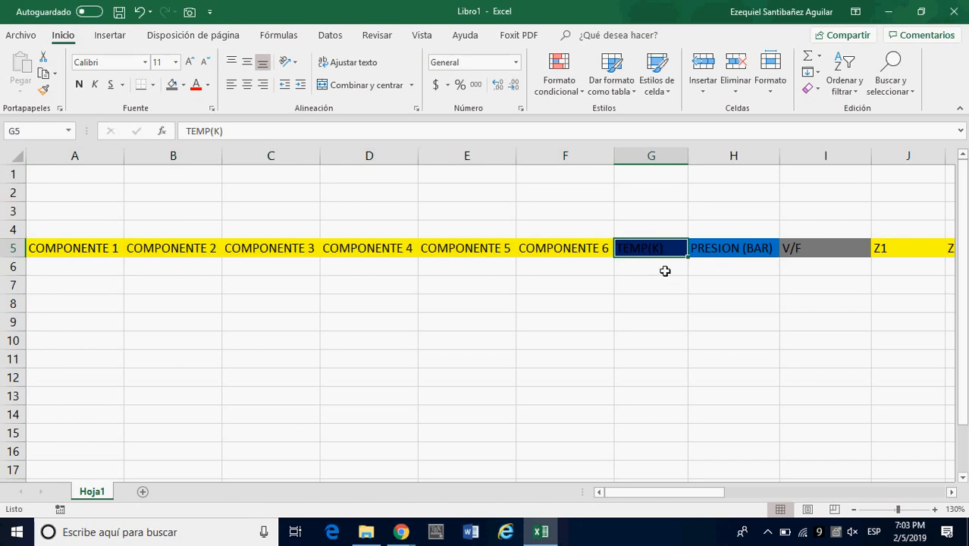
click(744, 249)
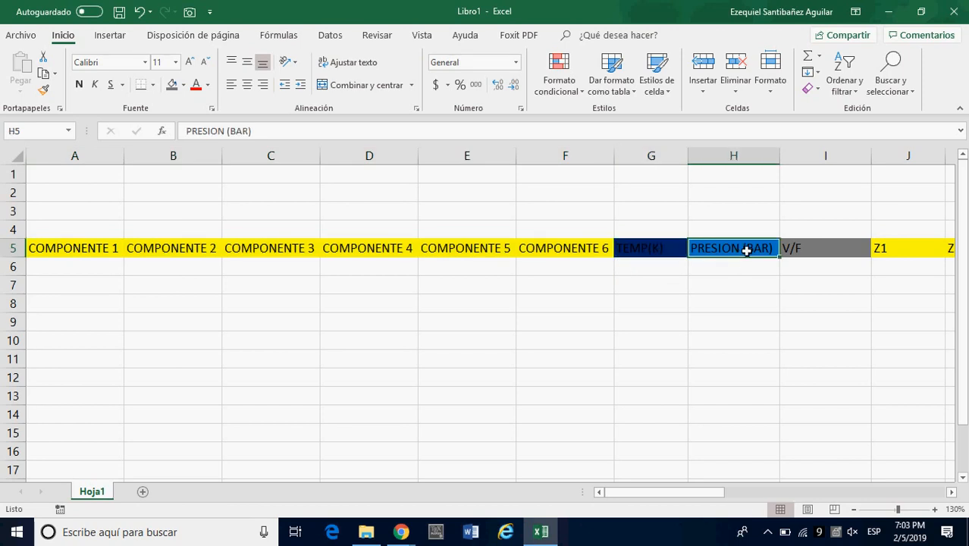
click(828, 249)
click(952, 492)
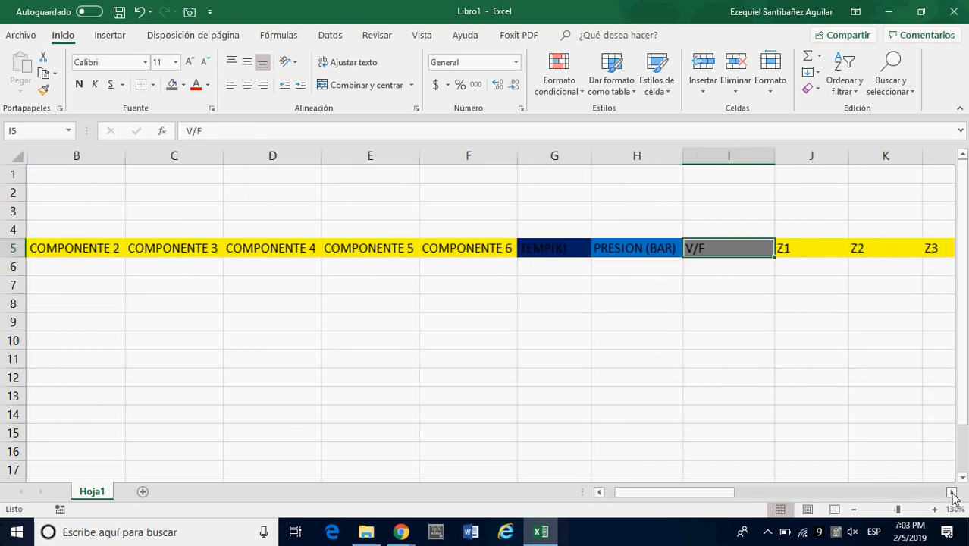
click(952, 493)
click(952, 492)
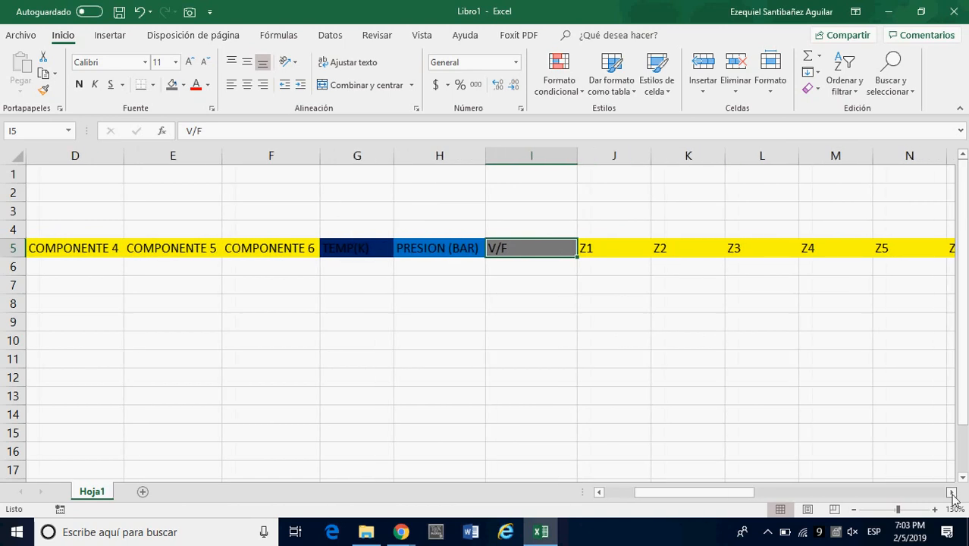
click(951, 493)
click(952, 492)
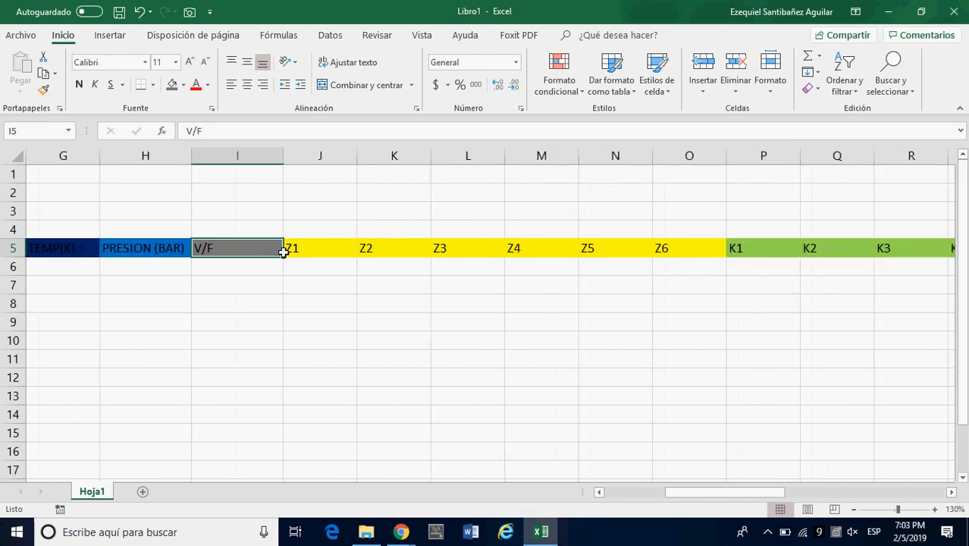
click(336, 254)
drag(336, 254, 681, 248)
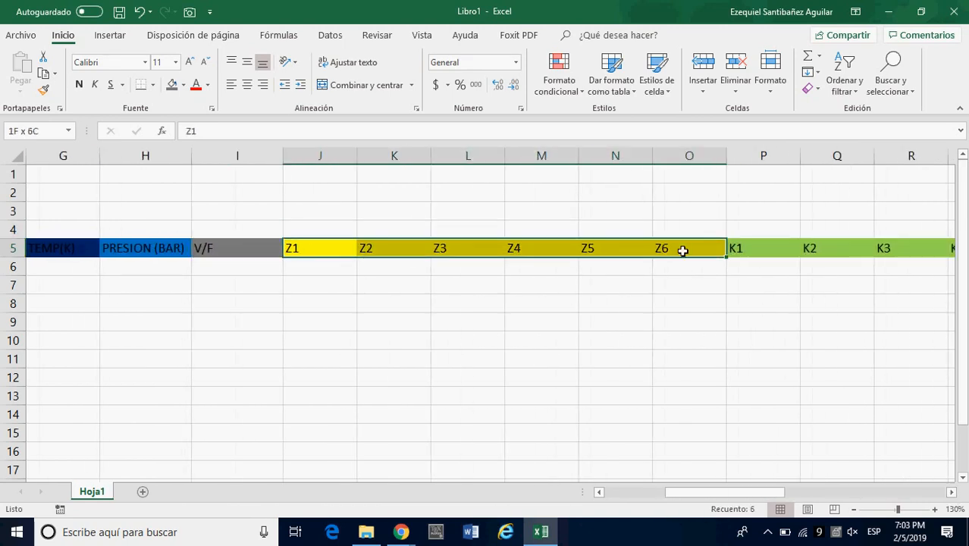
Review the K1 to K6, X1 to X6, Y1 to Y6 and SUM(X)-SUM(Y) headers in row 5.
click(952, 492)
click(952, 492)
click(952, 492)
click(952, 492)
click(952, 492)
click(952, 492)
drag(251, 248, 633, 259)
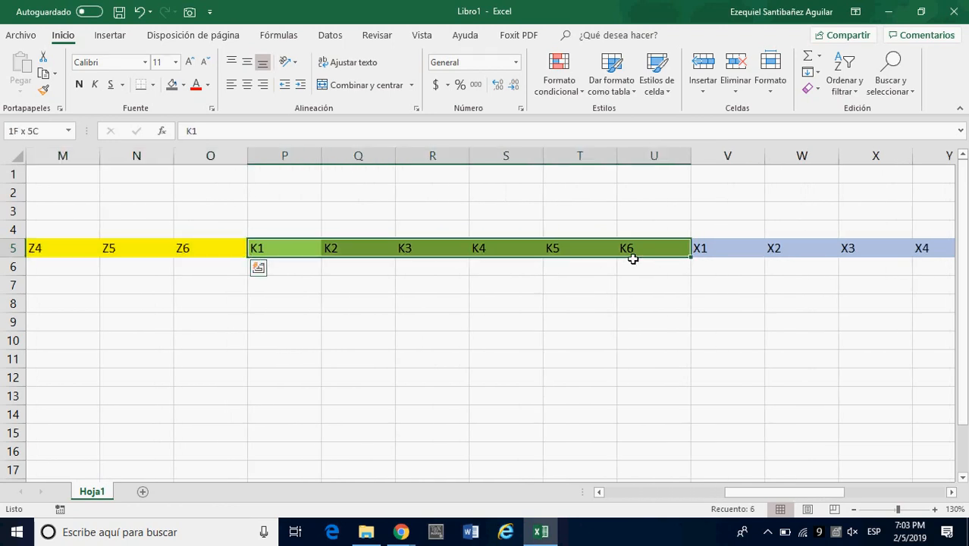
click(952, 492)
click(952, 492)
click(952, 492)
click(952, 492)
click(952, 492)
click(951, 493)
drag(301, 254, 646, 253)
click(952, 492)
click(952, 492)
click(951, 492)
click(952, 492)
click(952, 492)
click(952, 492)
drag(258, 257, 652, 255)
click(747, 252)
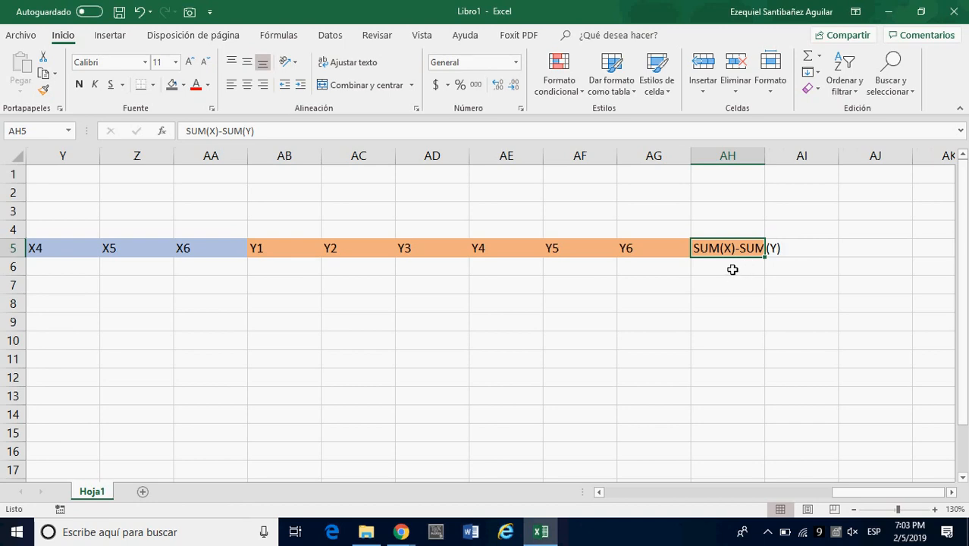
Enter the temperature 300 in cell G6 under TEMP(K).
drag(885, 493, 634, 495)
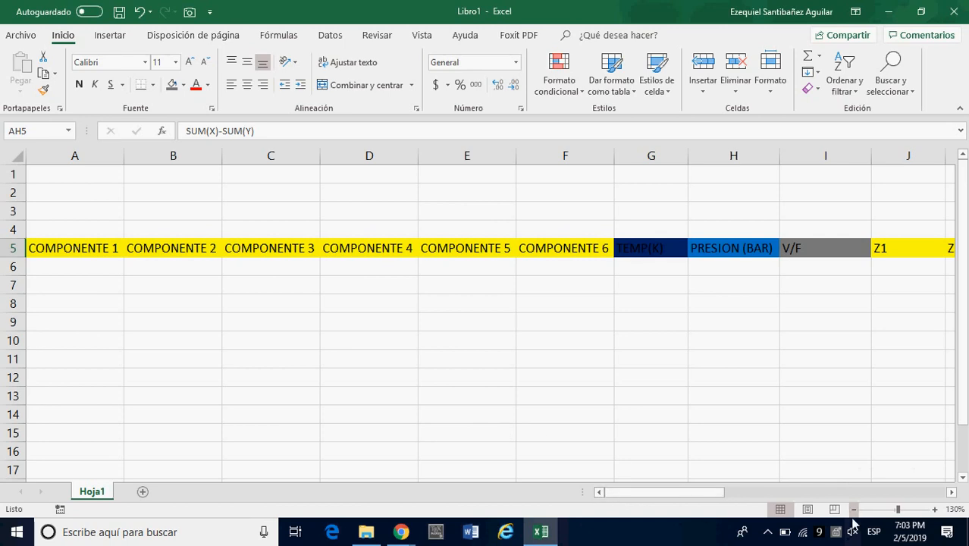
click(234, 273)
scroll(151, 262, down, 1)
scroll(114, 274, up, 1)
click(115, 270)
click(650, 270)
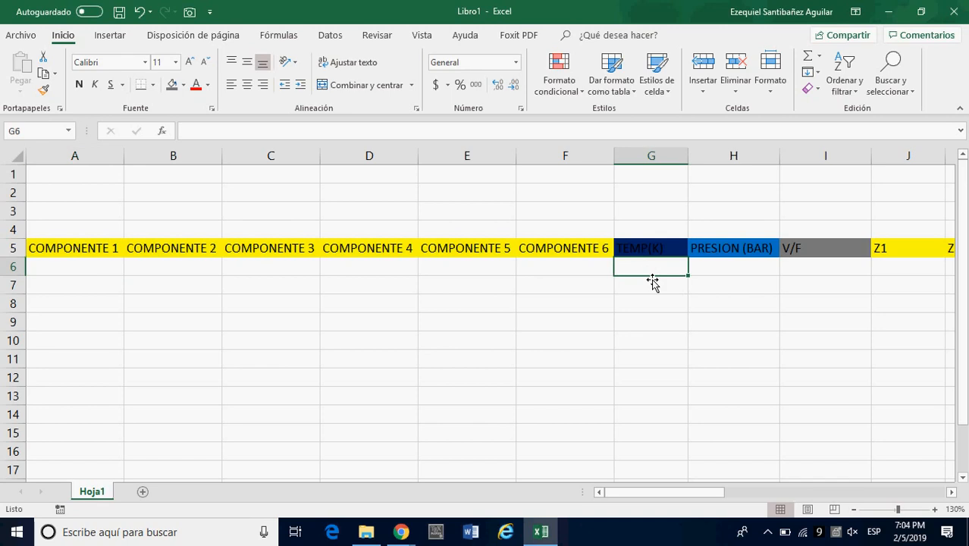
text(300)
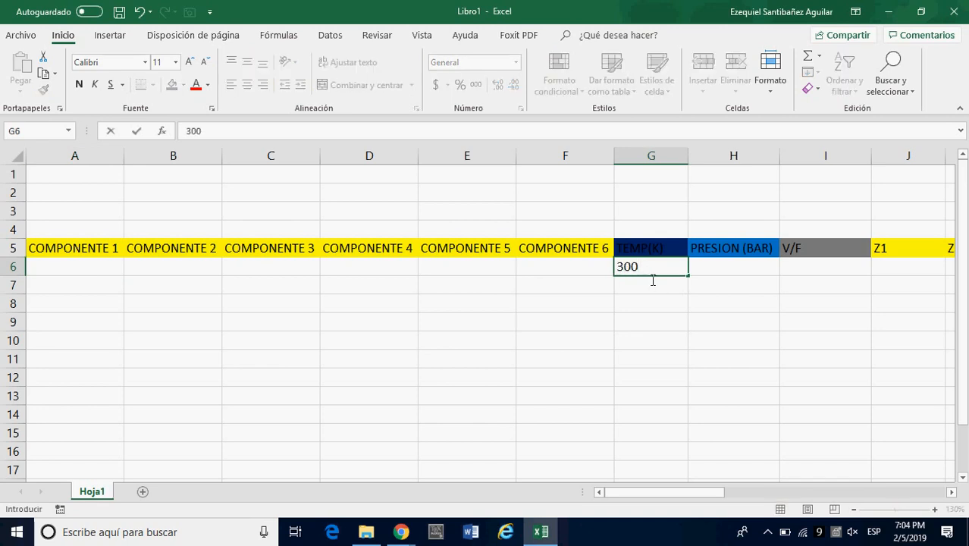
key(Tab)
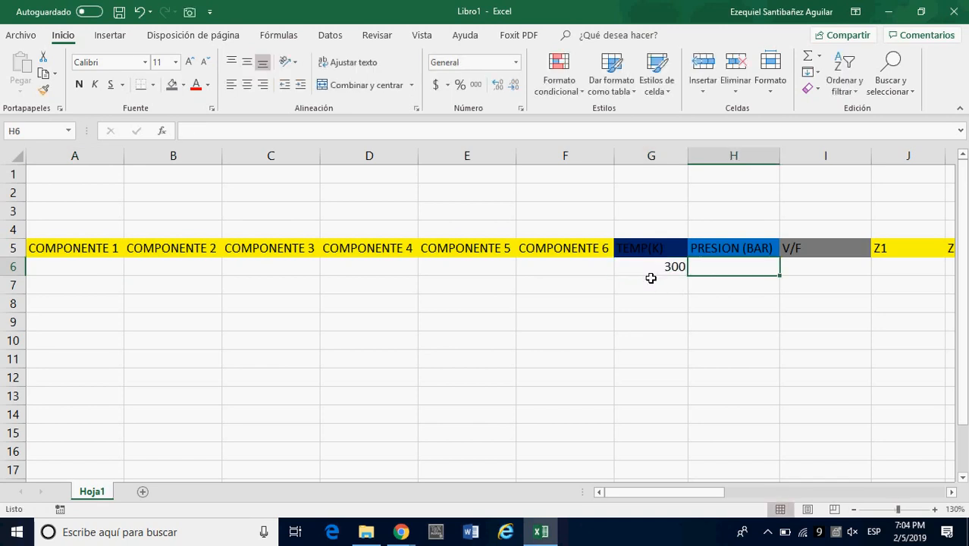
Enter BENCENO, HEXANO and TOLUENO in A6:C6 as the first three components.
click(92, 270)
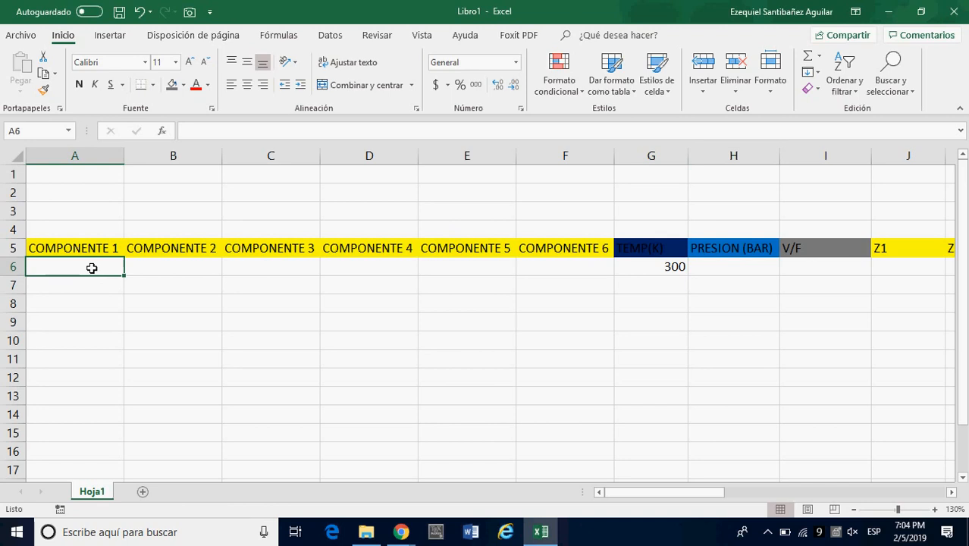
text(BENCENO)
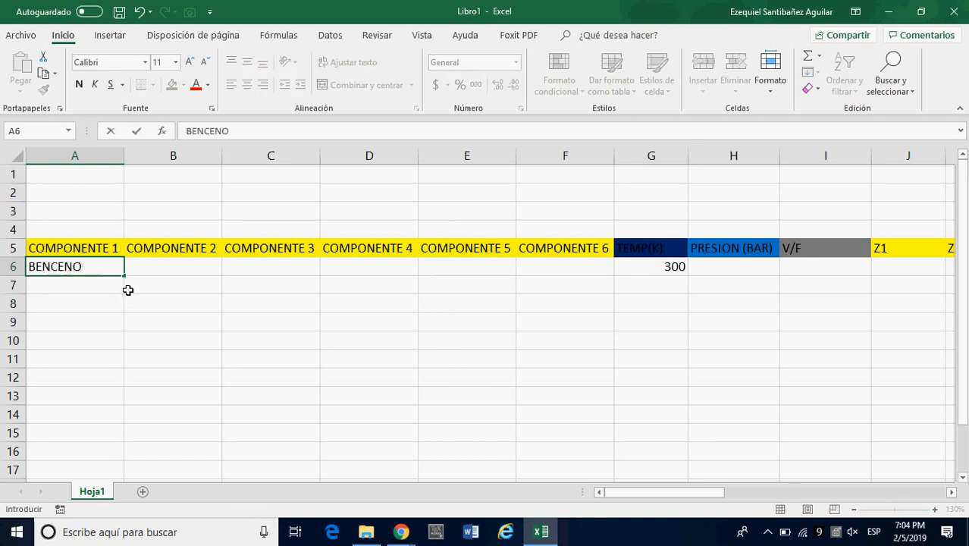
click(195, 267)
text(HEXANO)
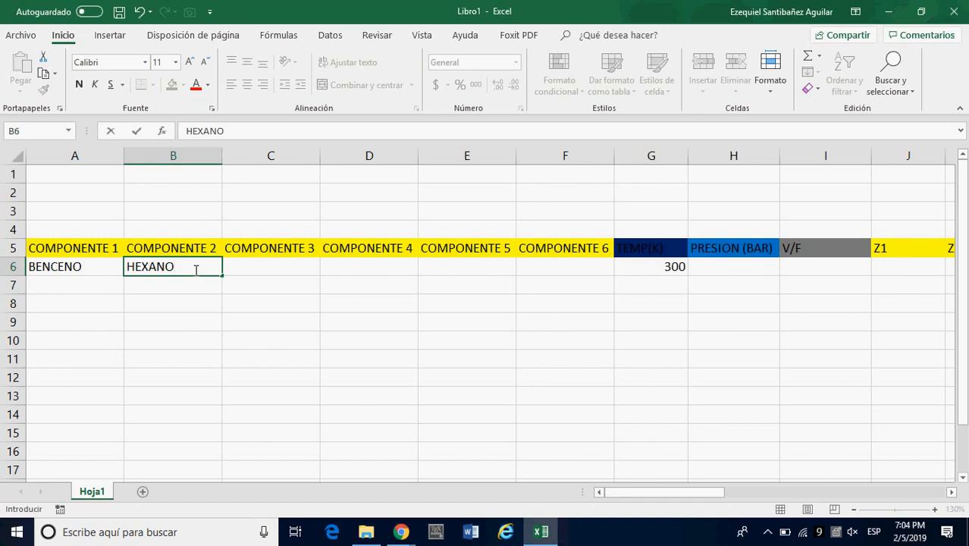
click(271, 279)
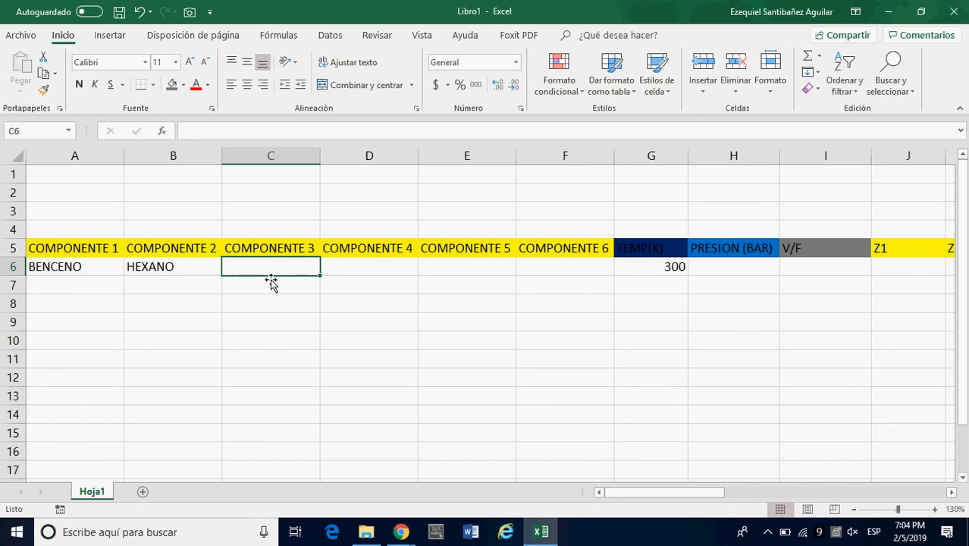
text(TOLUENO)
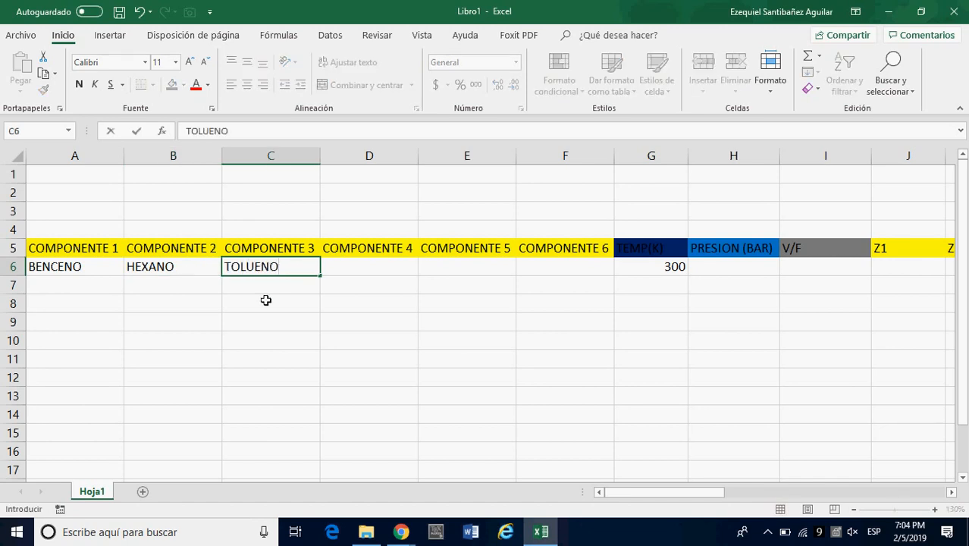
click(270, 285)
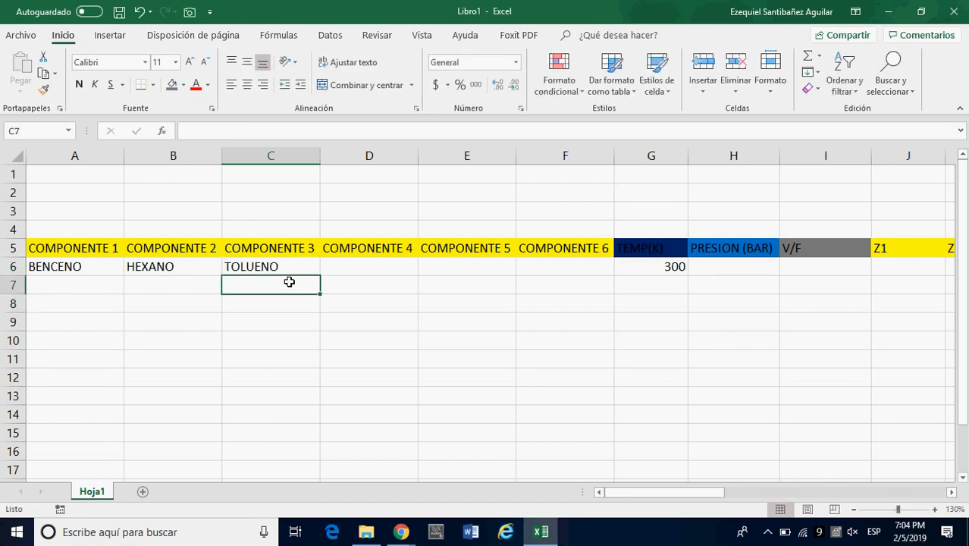
click(275, 273)
click(121, 274)
click(155, 274)
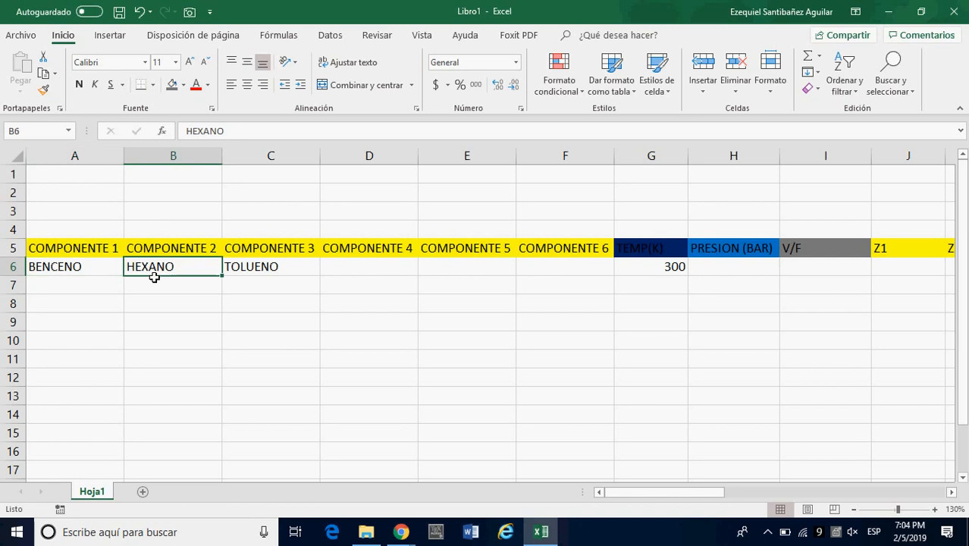
click(276, 267)
Enter the placeholder --- as text in cell D6 under COMPONENTE 4.
click(348, 269)
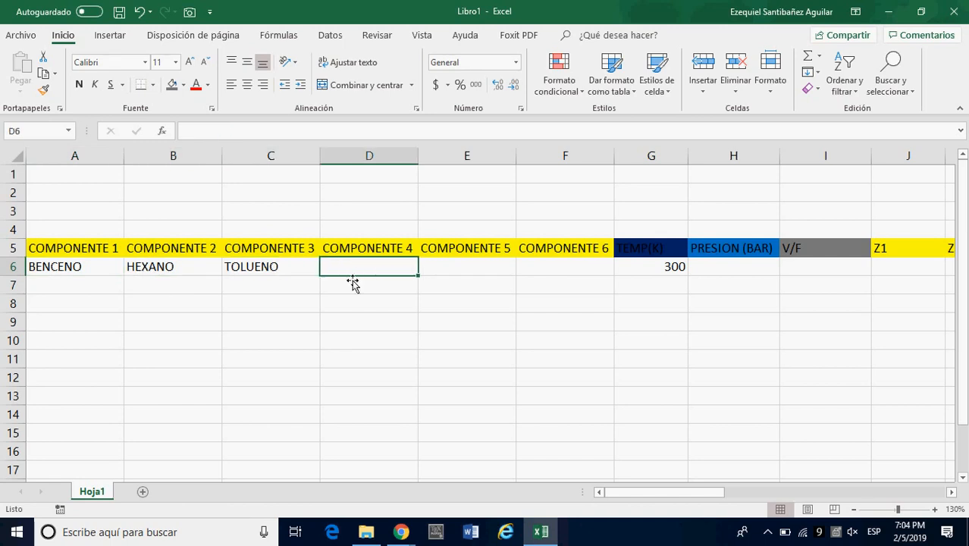
text(---)
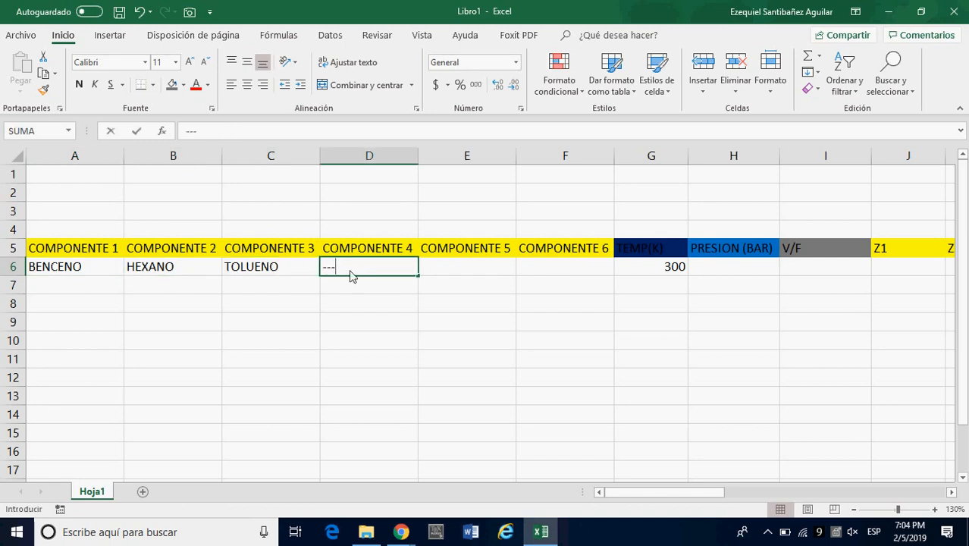
key(Return)
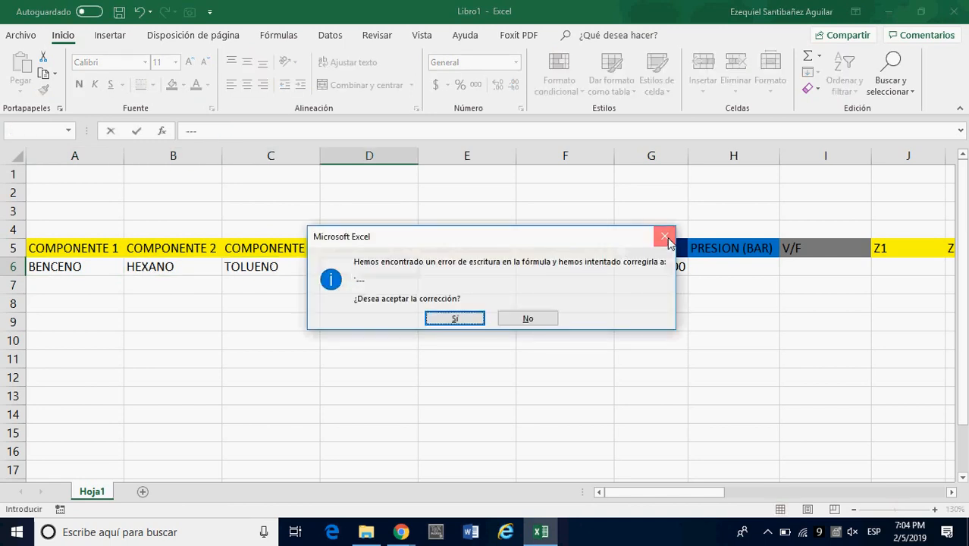
click(666, 239)
click(757, 237)
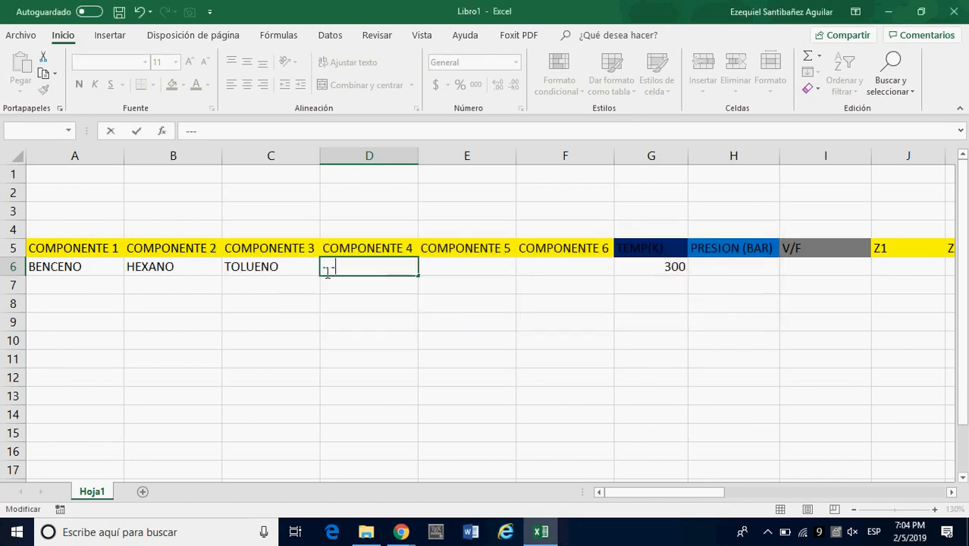
key(Return)
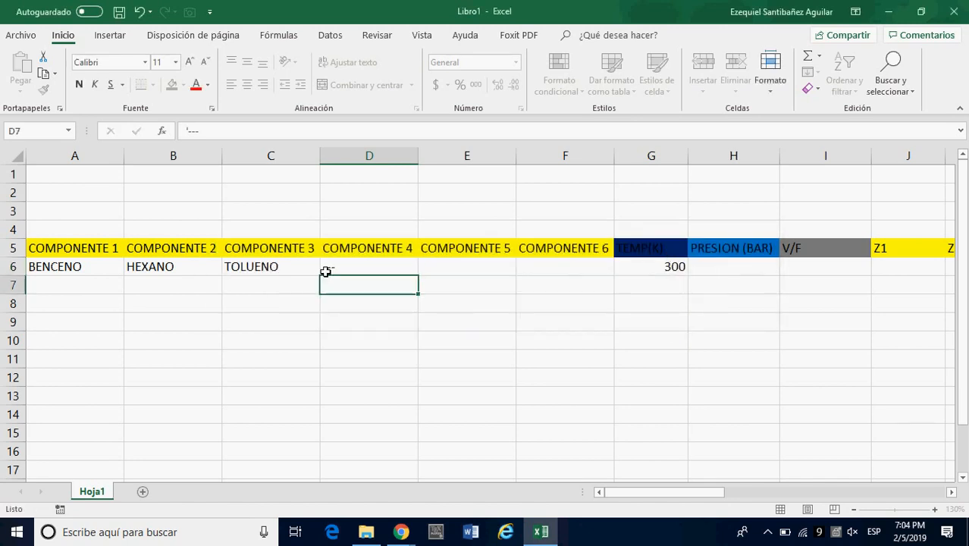
Copy the '--- placeholder text from D6 into E6 and F6 under COMPONENTE 5 and COMPONENTE 6.
click(366, 271)
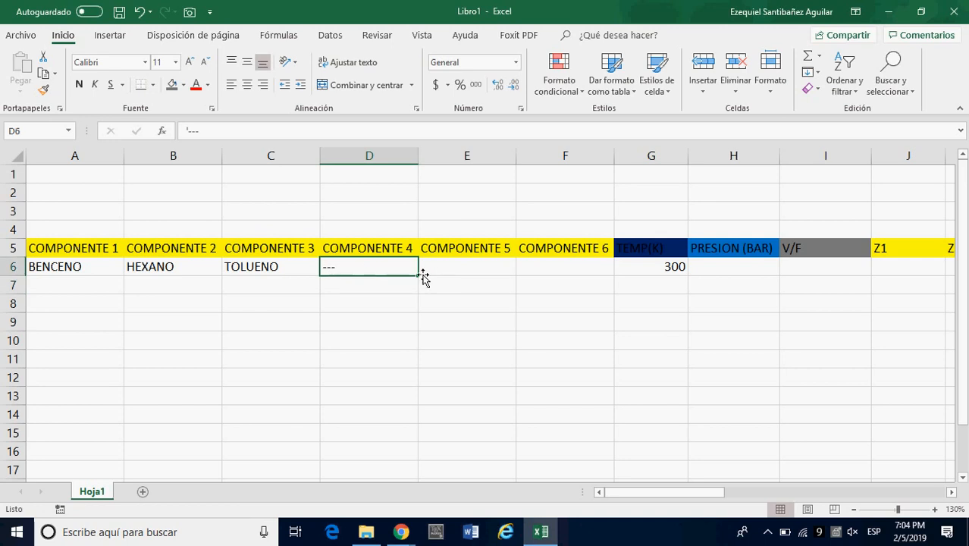
double_click(193, 131)
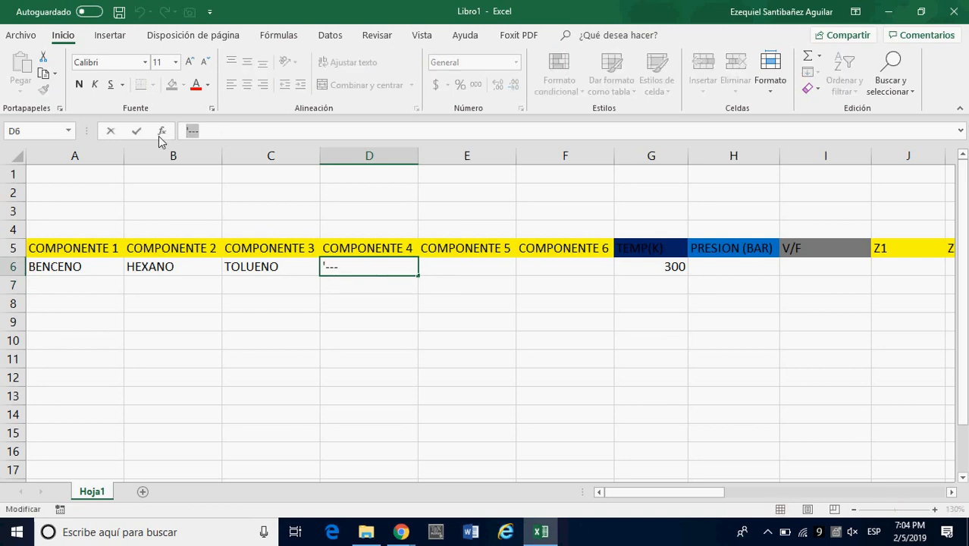
key(ctrl+c)
click(465, 280)
key(ctrl+v)
key(Tab)
key(ctrl+v)
key(Return)
key(Tab)
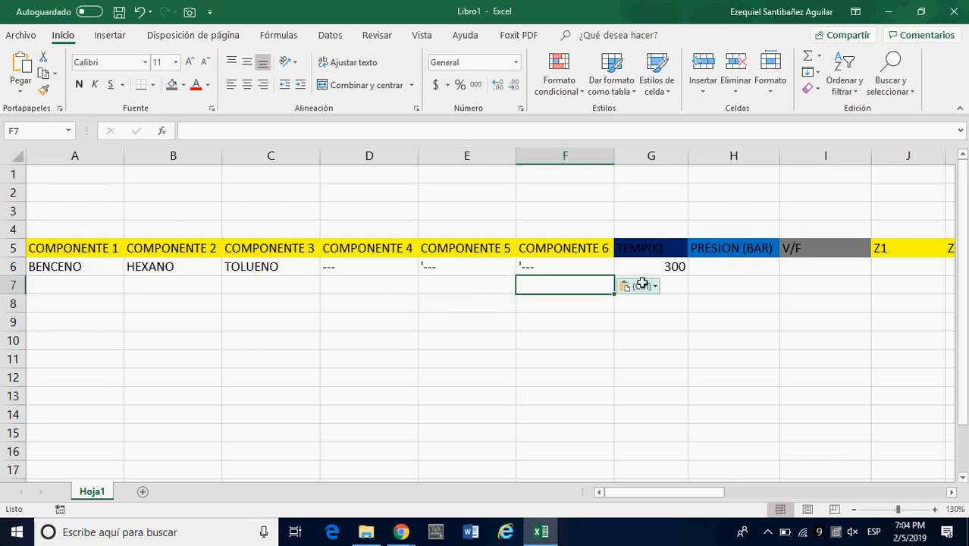
Enter the pressure 1 in H6 under PRESION (BAR) and 0.5 in I6 under V/F.
click(733, 270)
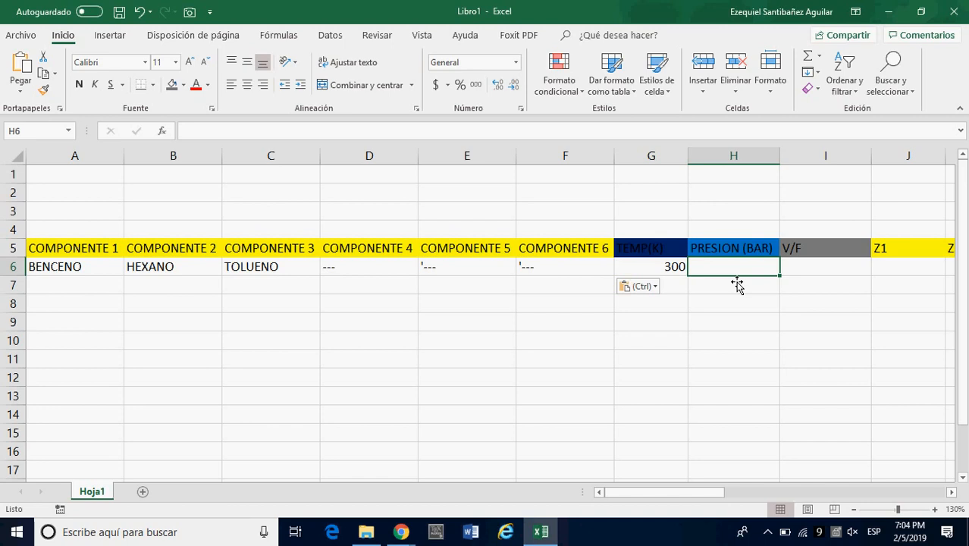
text(1)
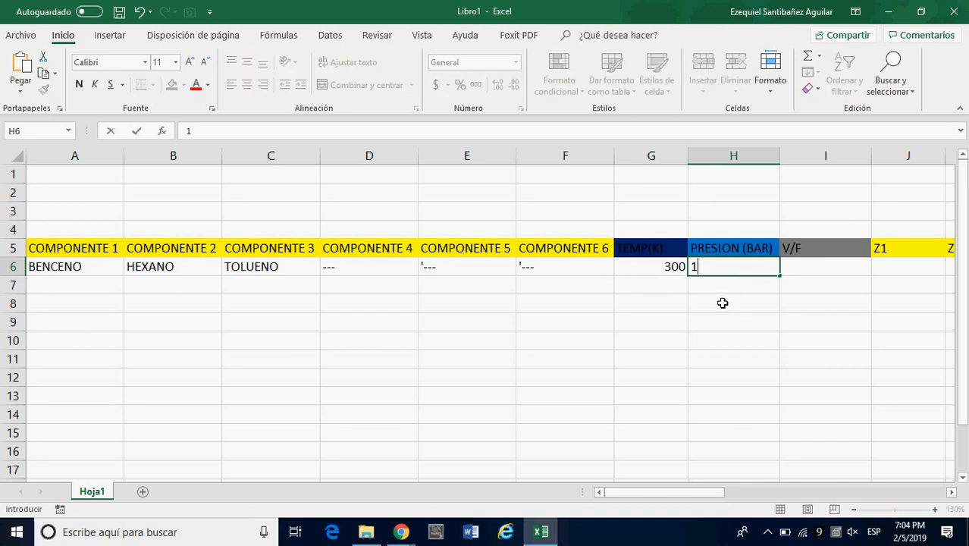
key(Return)
key(Right)
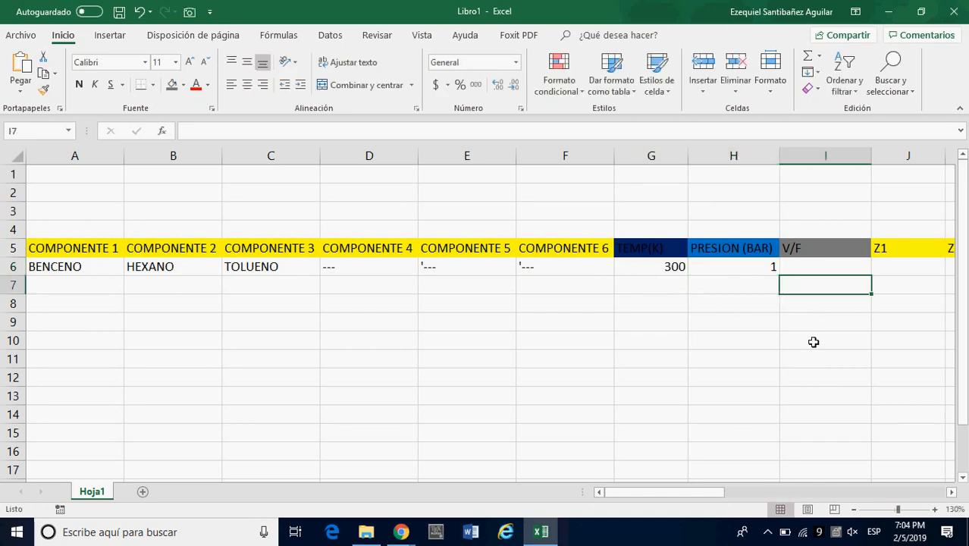
click(949, 492)
click(949, 492)
click(653, 273)
text(0.5)
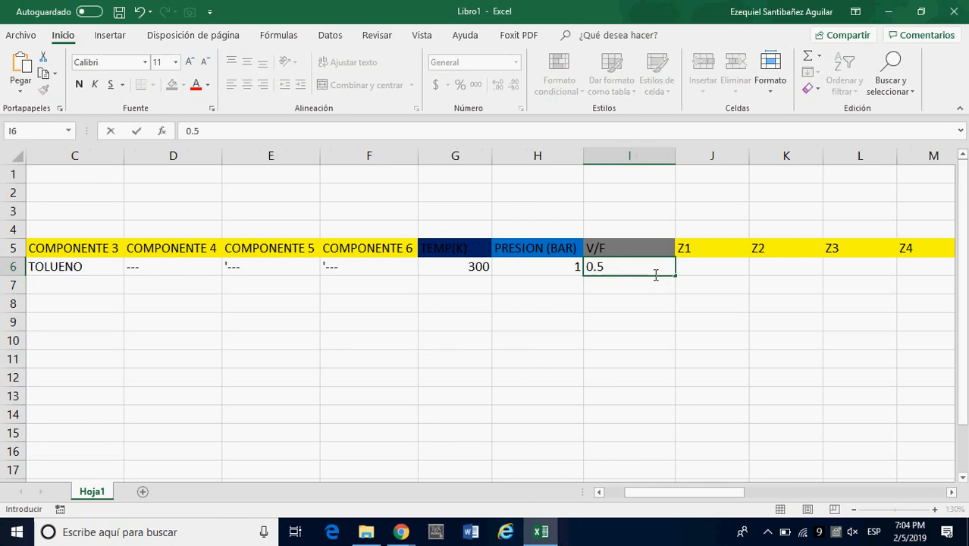
key(Tab)
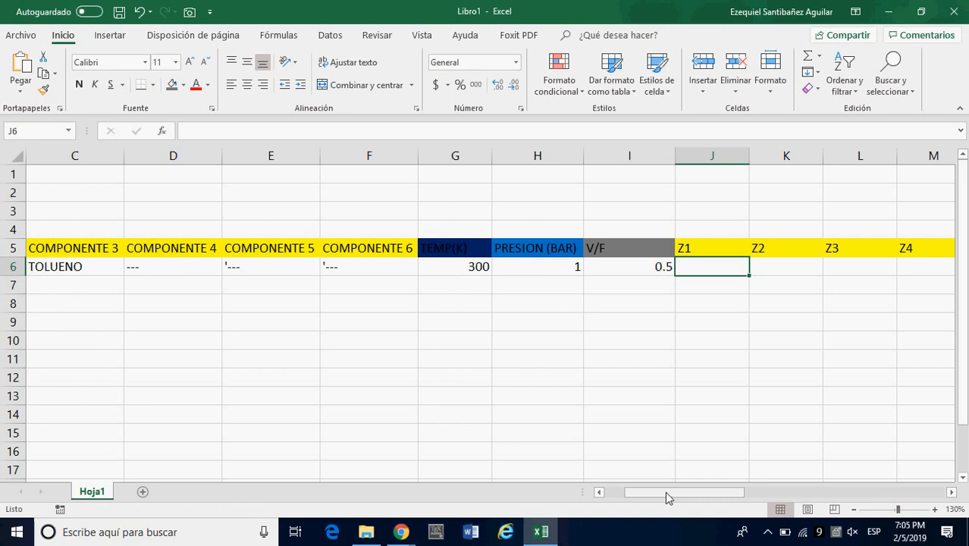
Enter 0.20, 0.30 and 0.50 in J6:L6 under Z1, Z2 and Z3.
drag(662, 491, 684, 497)
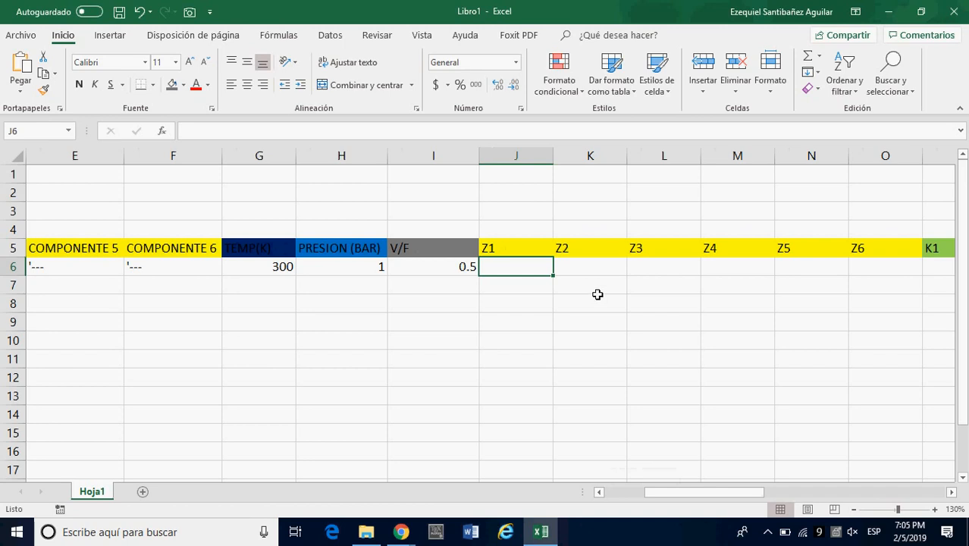
text(0.20)
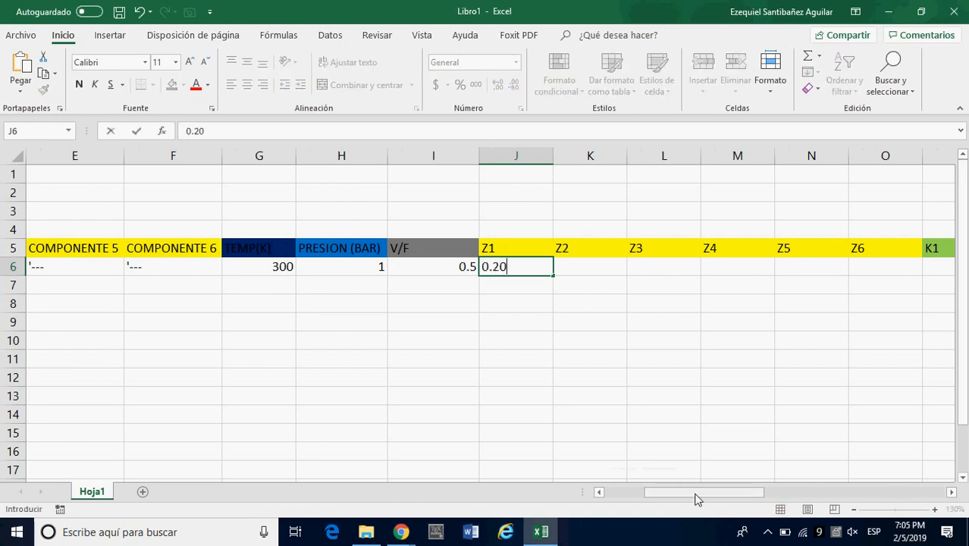
mouse_move(697, 499)
mouse_down()
mouse_move(620, 498)
mouse_move(686, 503)
mouse_up()
click(703, 273)
text(0.30)
click(733, 300)
click(763, 267)
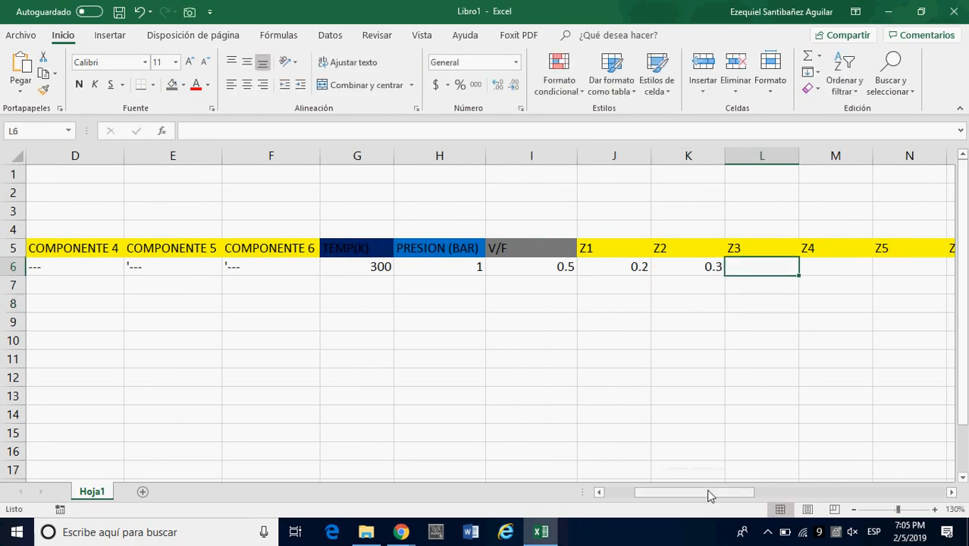
text(0.50)
key(Tab)
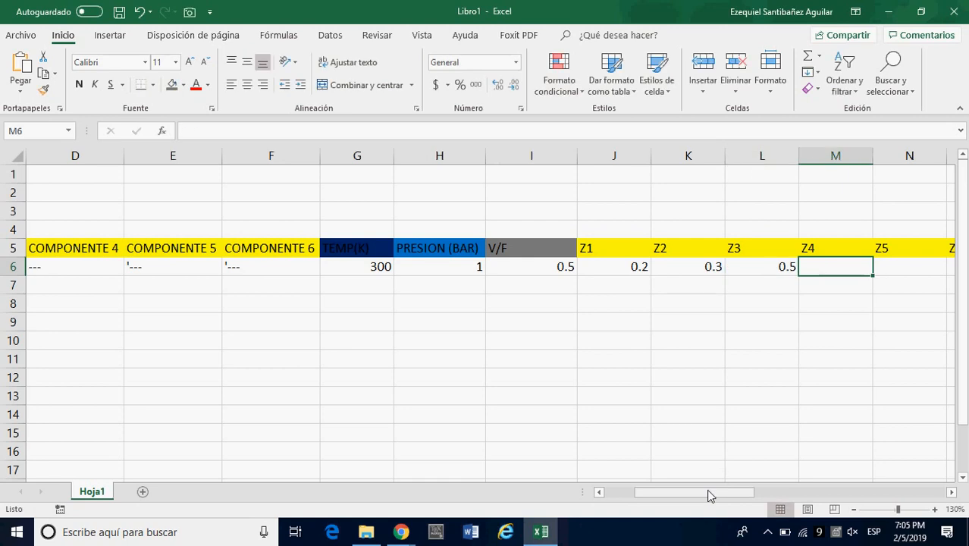
Enter 0 in M6:O6 under Z4, Z5 and Z6.
text(0)
key(Tab)
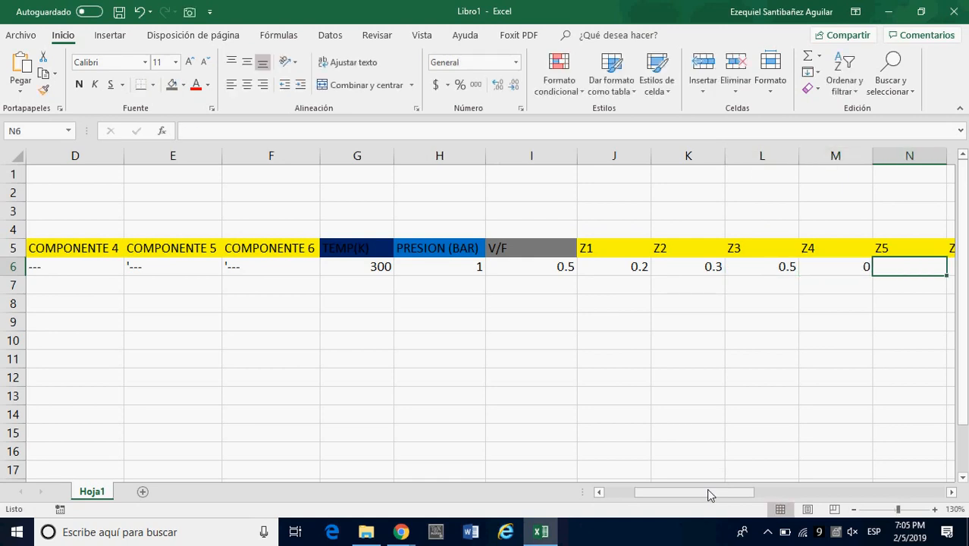
text(0)
key(Tab)
text(0)
key(Tab)
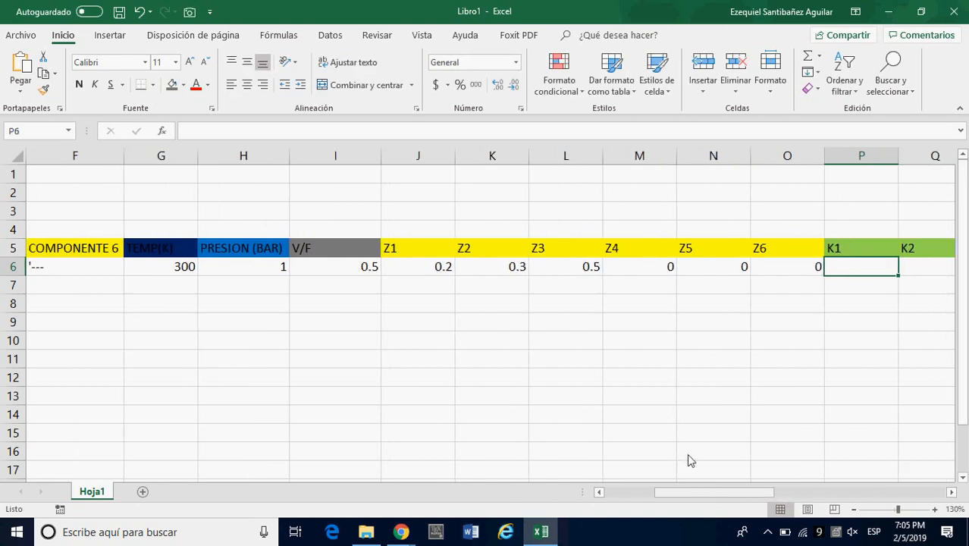
Insert a blank column before the COMPONENTE 1 column.
drag(717, 490, 767, 498)
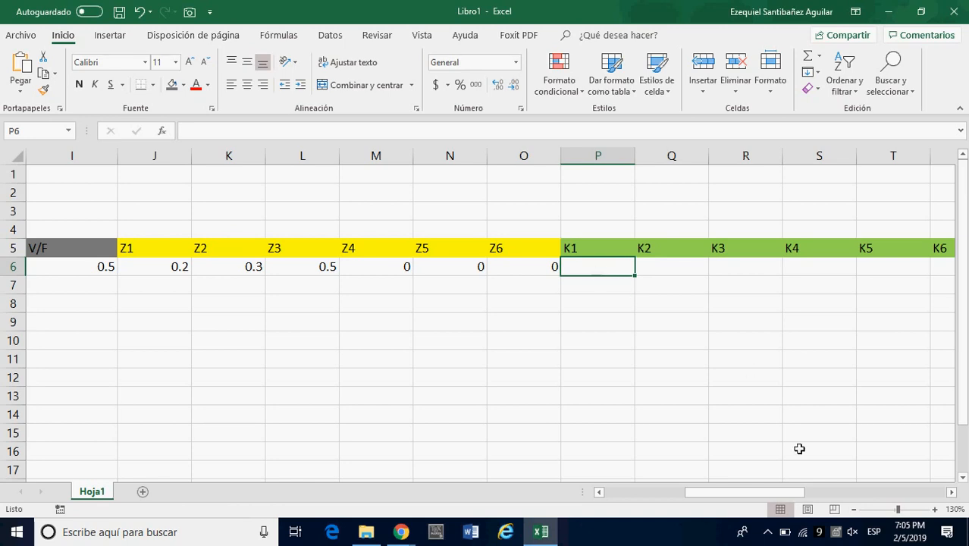
drag(712, 498, 616, 499)
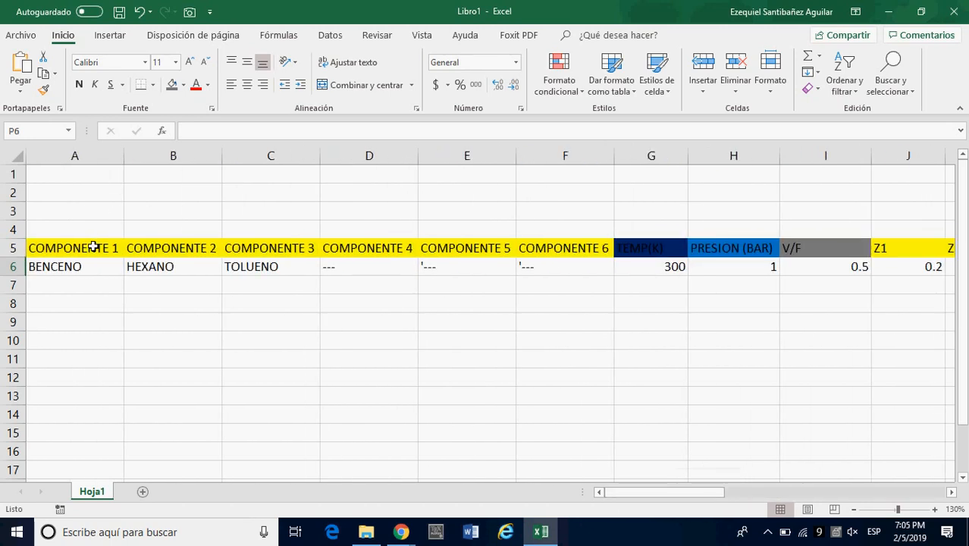
click(97, 183)
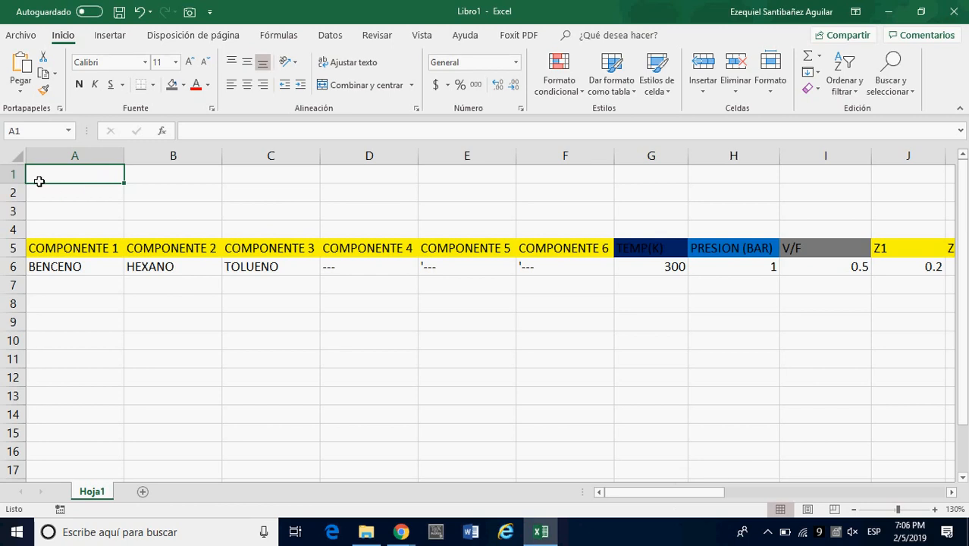
right_click(50, 159)
click(89, 259)
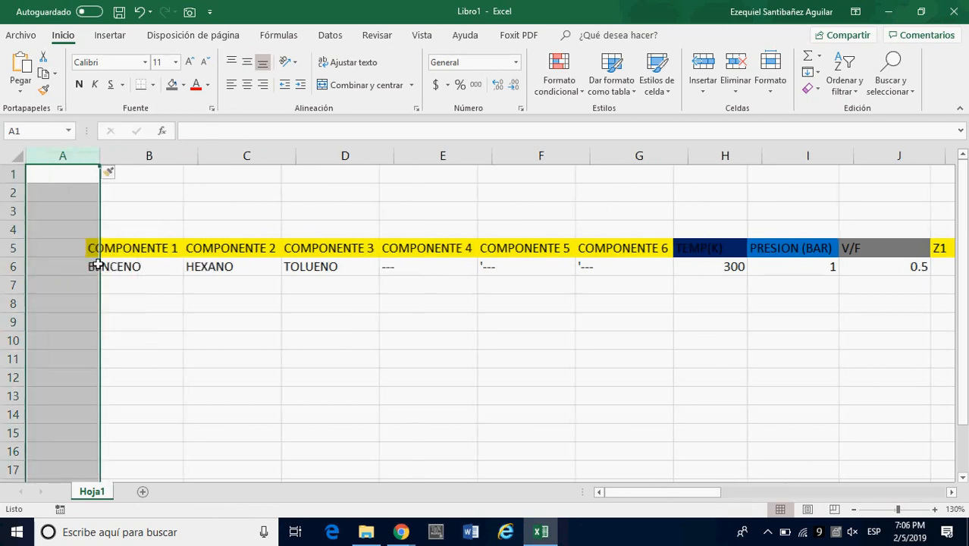
click(110, 194)
Label cells A2, A3 and A4 with the uppercase constant names A, B and C.
click(86, 196)
text(a)
click(69, 220)
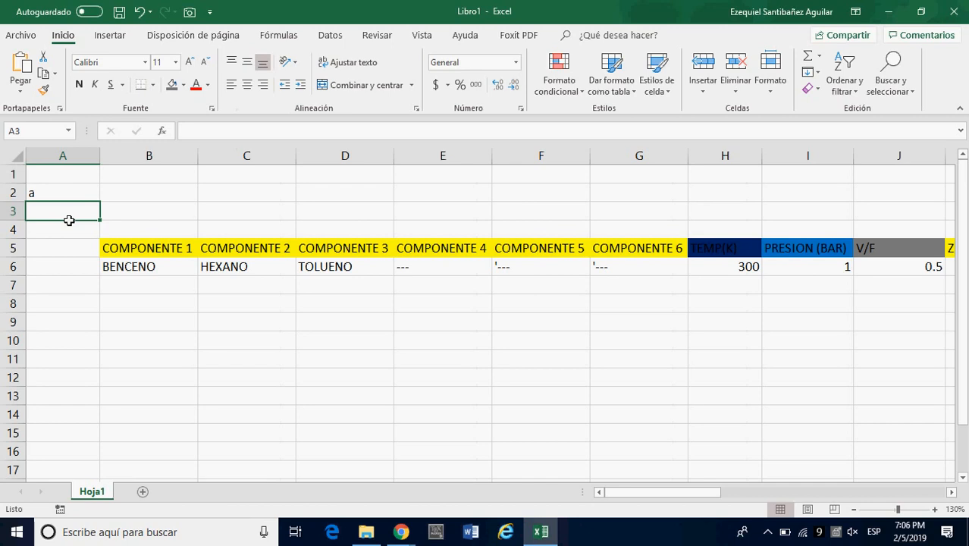
click(64, 197)
key(BackSpace)
text(A)
text(B)
key(Return)
text(C)
click(59, 264)
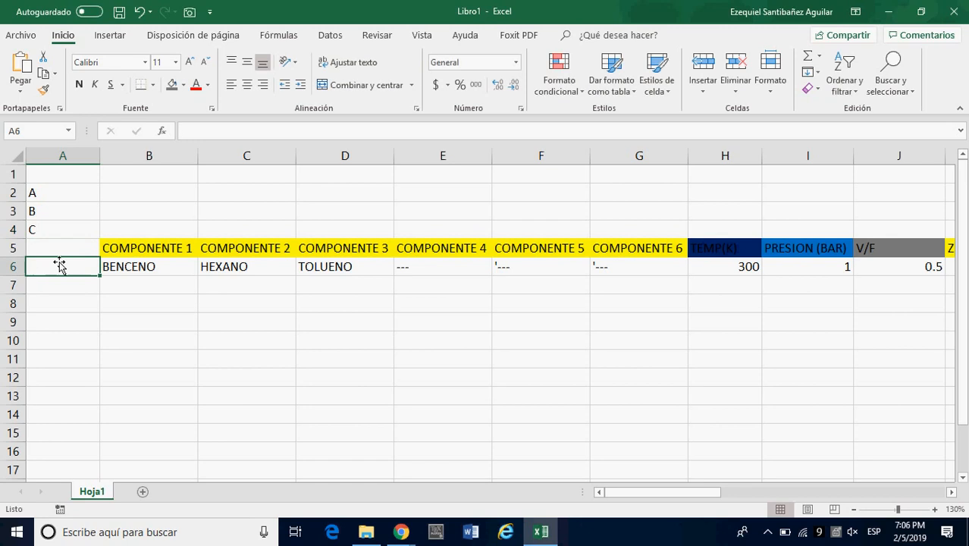
Examine the blank constant cells in rows 2 to 4 above the first four components, and the K1 to K6 columns.
click(169, 212)
click(151, 196)
drag(151, 197, 154, 232)
drag(241, 201, 245, 231)
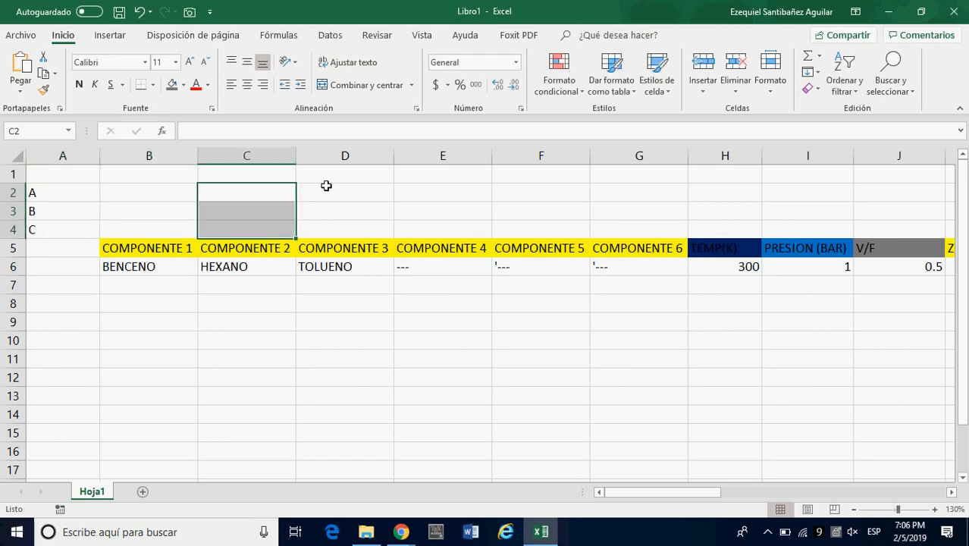
drag(335, 195, 348, 233)
drag(426, 199, 436, 237)
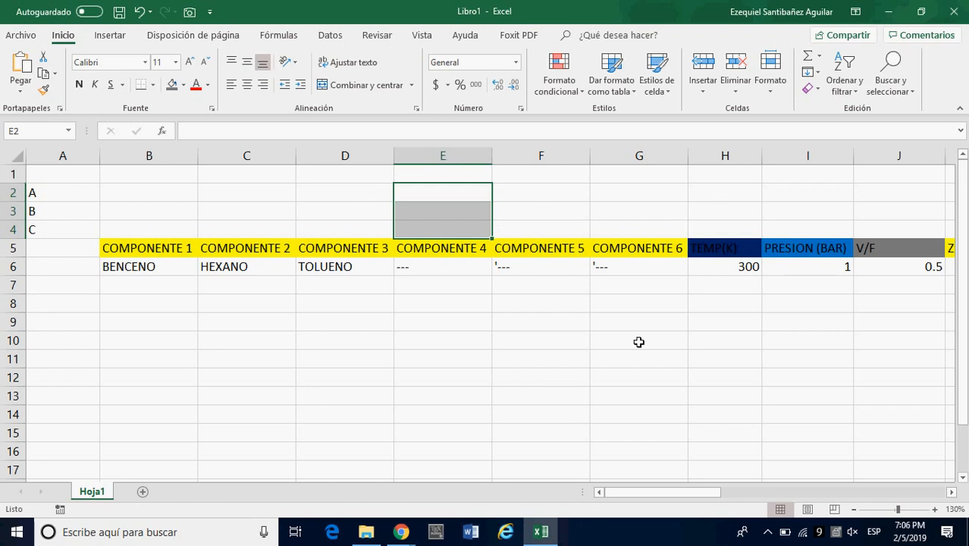
drag(704, 493, 772, 506)
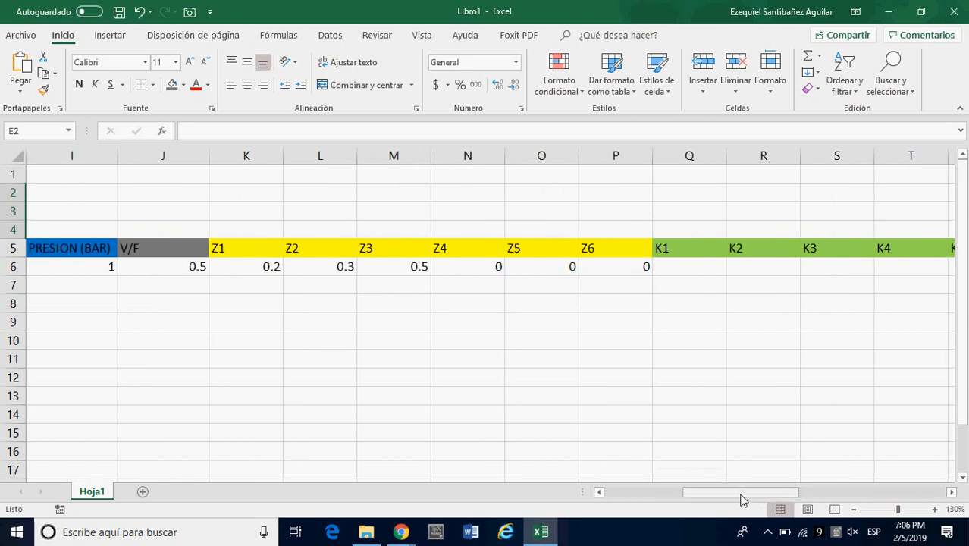
mouse_move(742, 500)
mouse_down()
mouse_move(726, 499)
mouse_move(759, 500)
mouse_up()
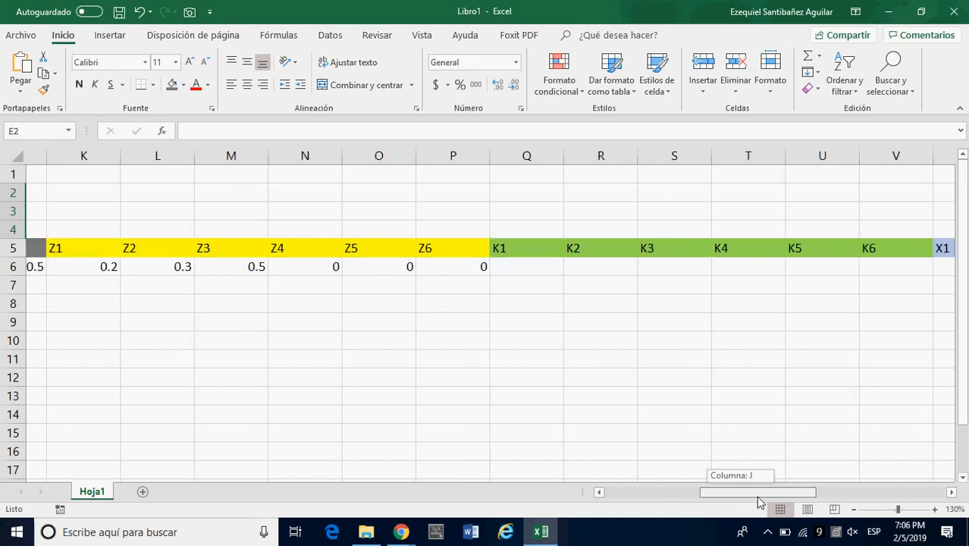
drag(759, 501, 760, 500)
Begin the K1 formula in Q6 with constant A minus constant B over an open parenthesis, =B2-B3/(.
click(510, 276)
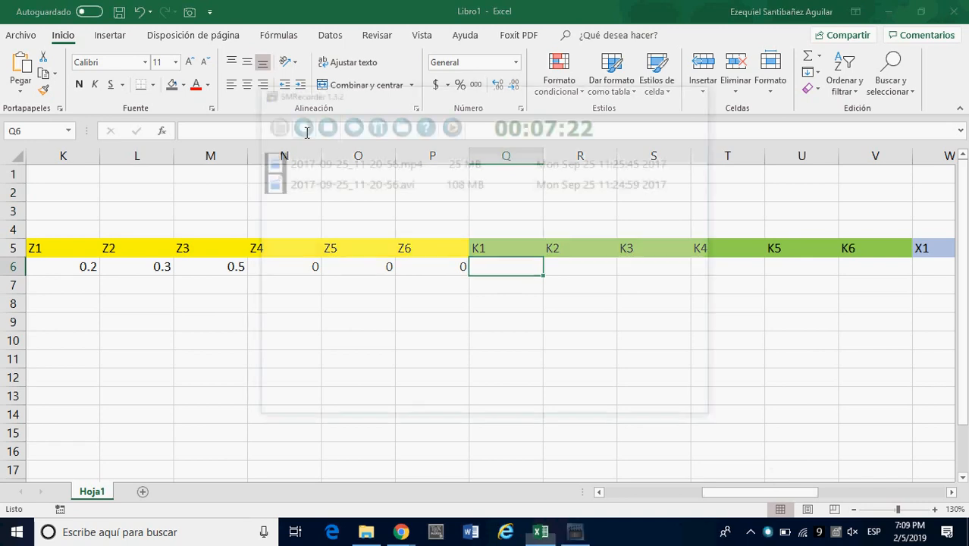
key(Return)
click(514, 273)
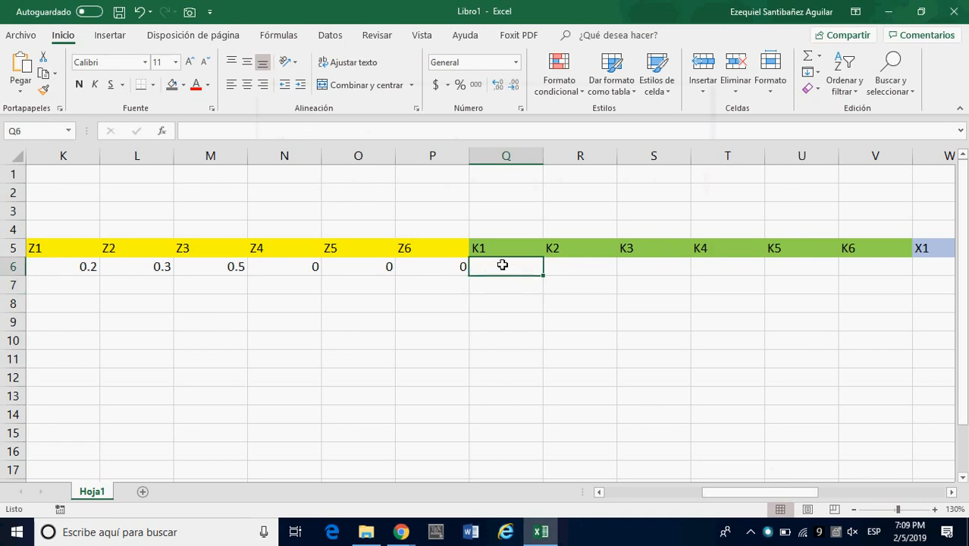
text(=)
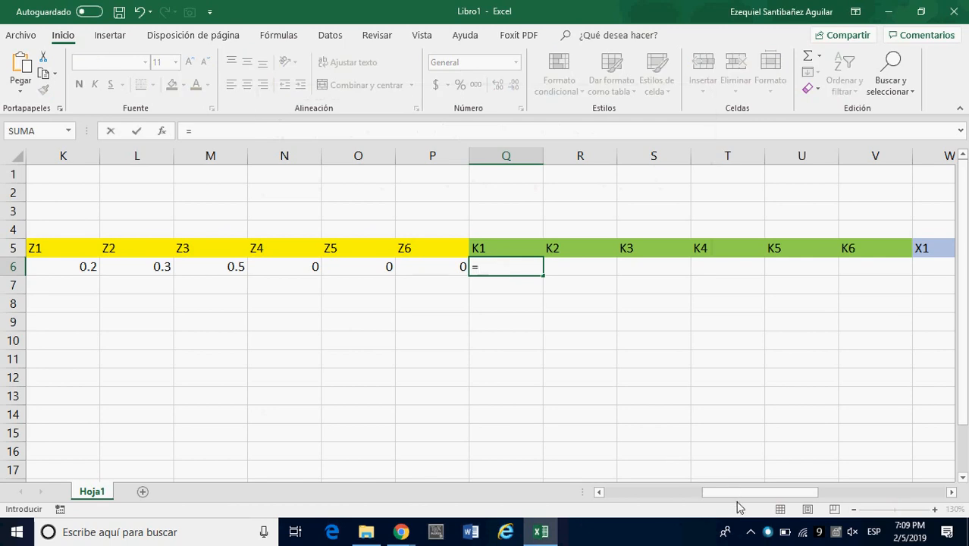
drag(702, 498, 606, 498)
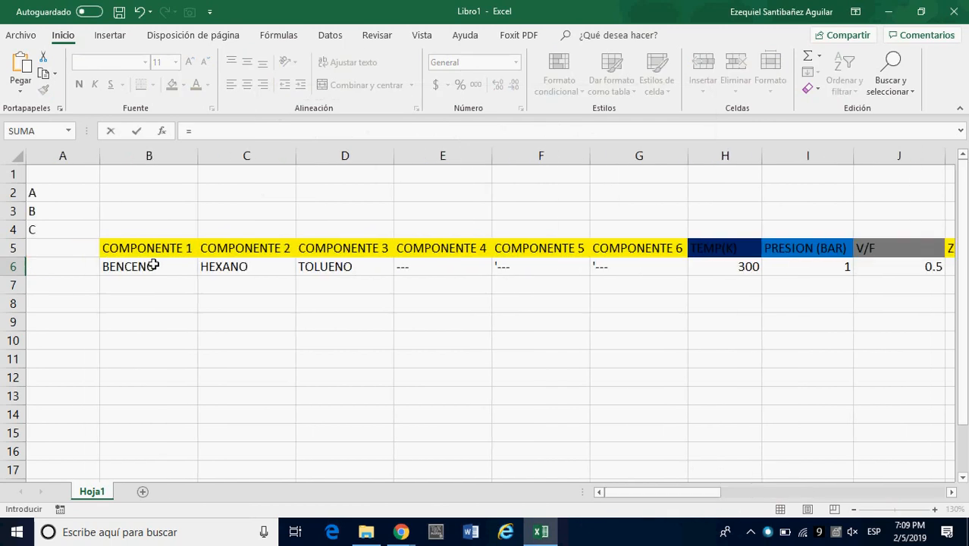
click(151, 199)
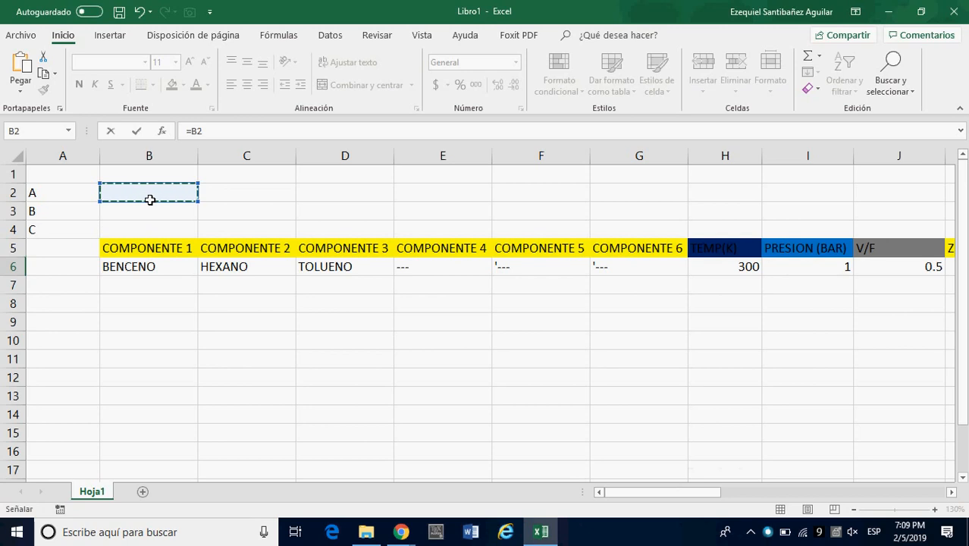
text(-)
click(151, 213)
text(/()
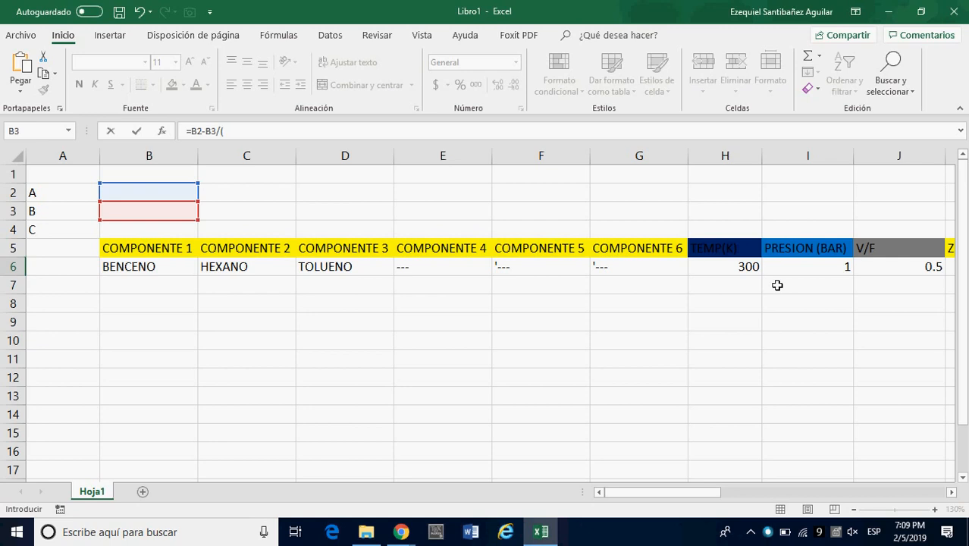
Complete the K1 formula's denominator with the absolute temperature reference $H$6 plus constant C in B4.
click(743, 268)
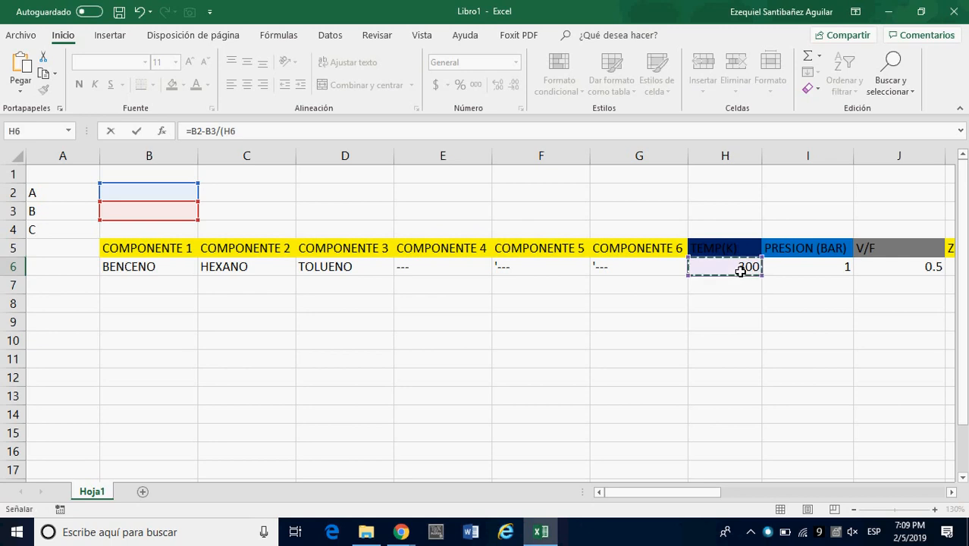
click(235, 137)
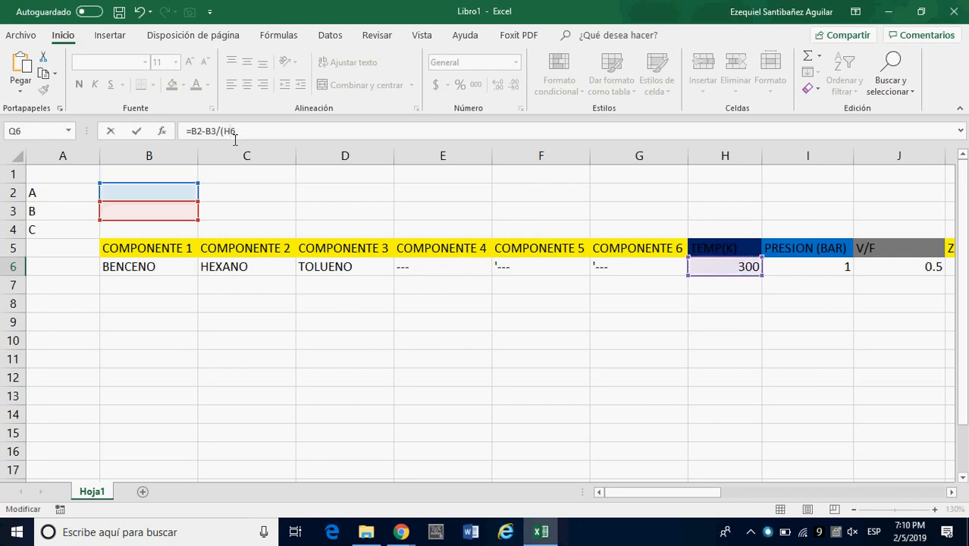
text($6)
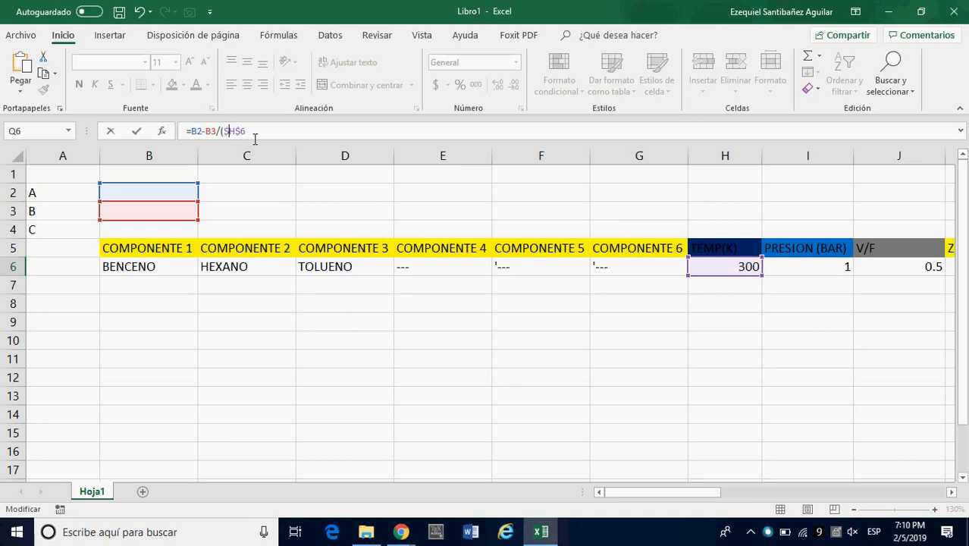
text(+)
click(180, 231)
text())
Wrap the K1 expression in the exponential function, giving =EXP(B2-B3/($H$6+B4)).
click(199, 137)
text(EXP()
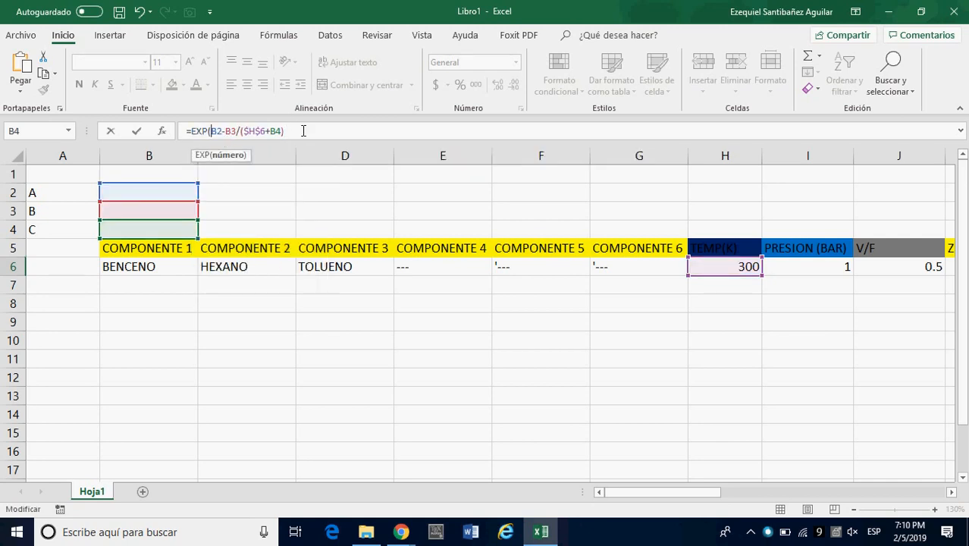
text())
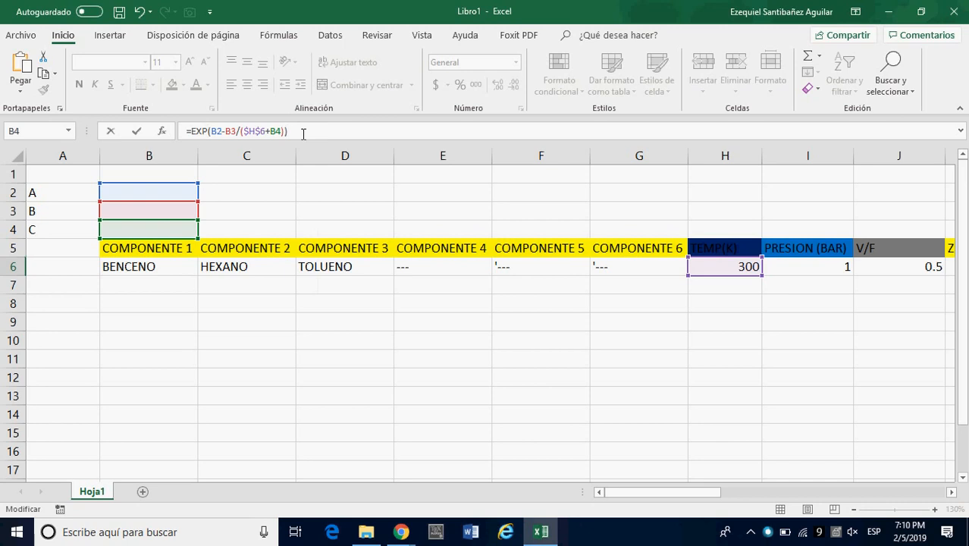
Extend the K1 formula in Q6 with a division by the pressure cell, giving =EXP(B2-B3/($H$6+B4))/I6.
key(Return)
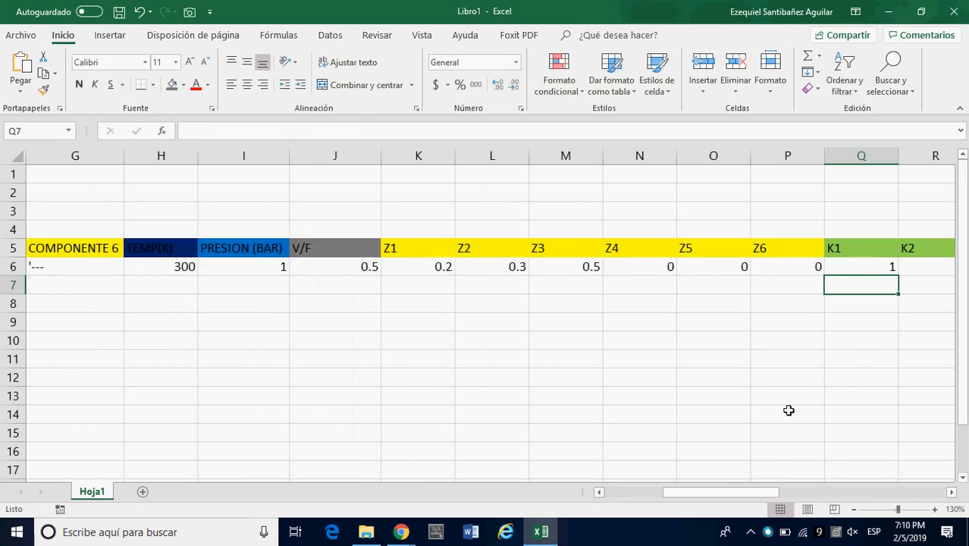
click(870, 273)
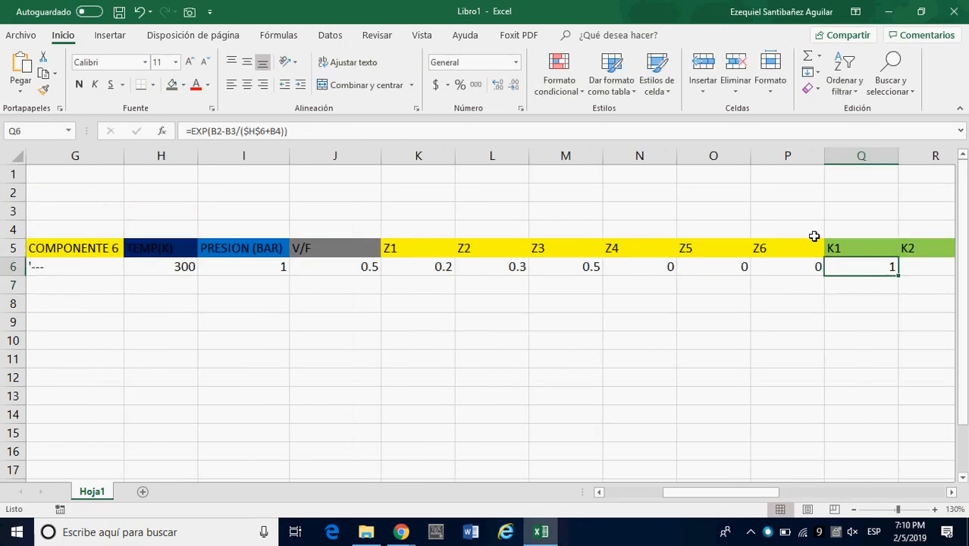
drag(289, 131, 193, 140)
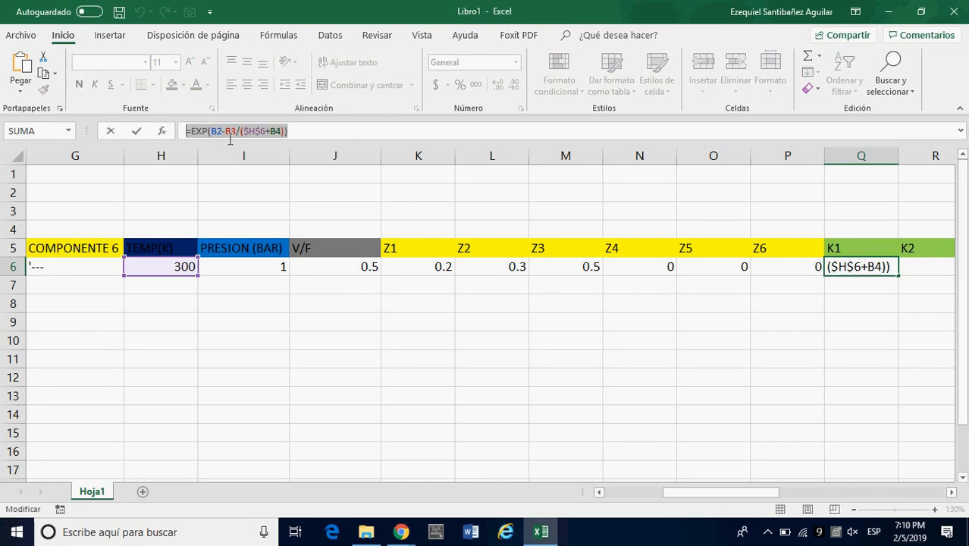
click(298, 139)
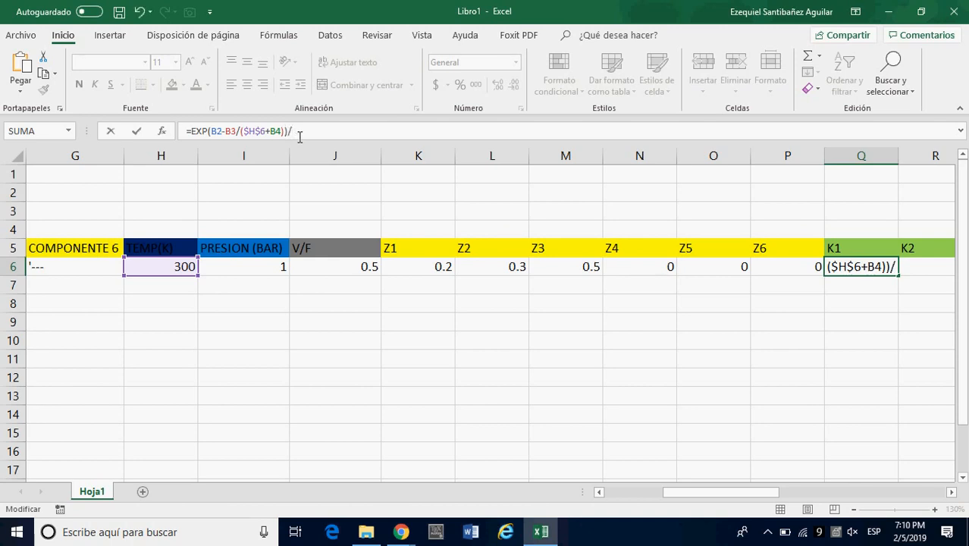
click(261, 273)
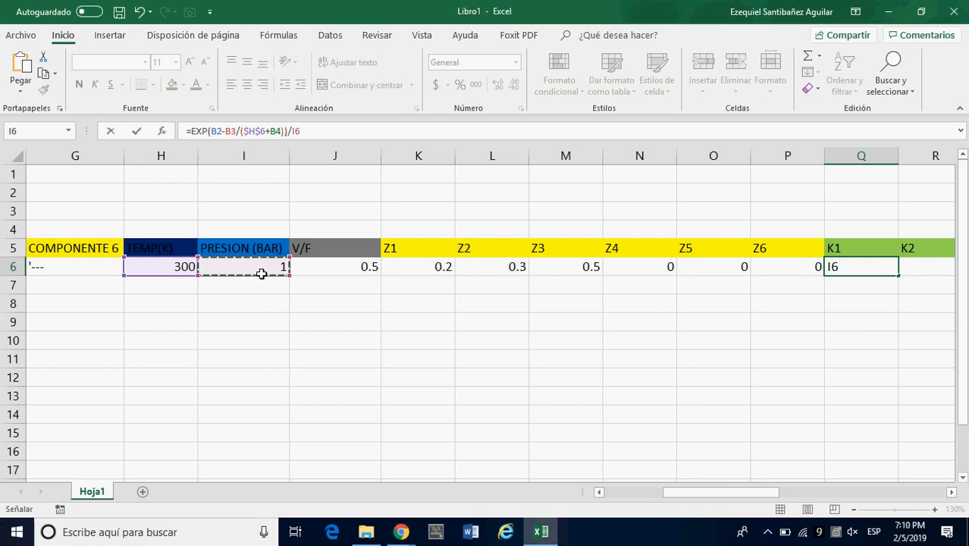
Make the pressure reference in the K1 formula absolute as $I$6 and enter the formula.
click(298, 135)
text($)
key(Right)
text($)
key(Return)
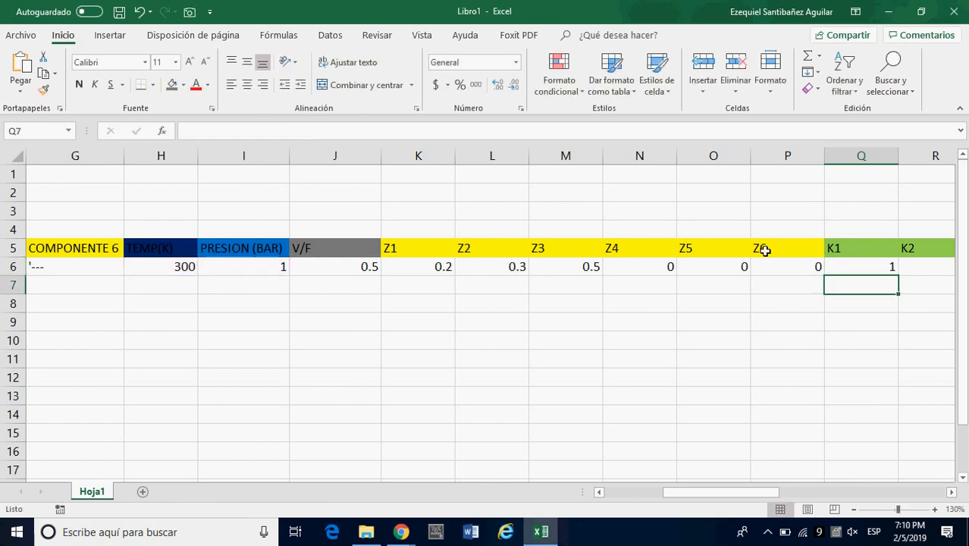
Fill the K1 formula from Q6 across row 6 through the K6 column, V6.
click(887, 268)
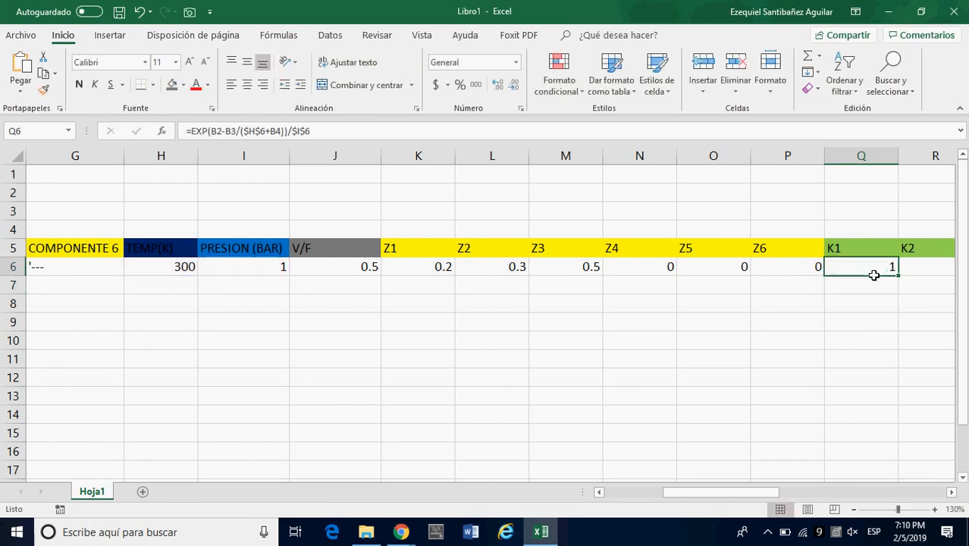
click(952, 492)
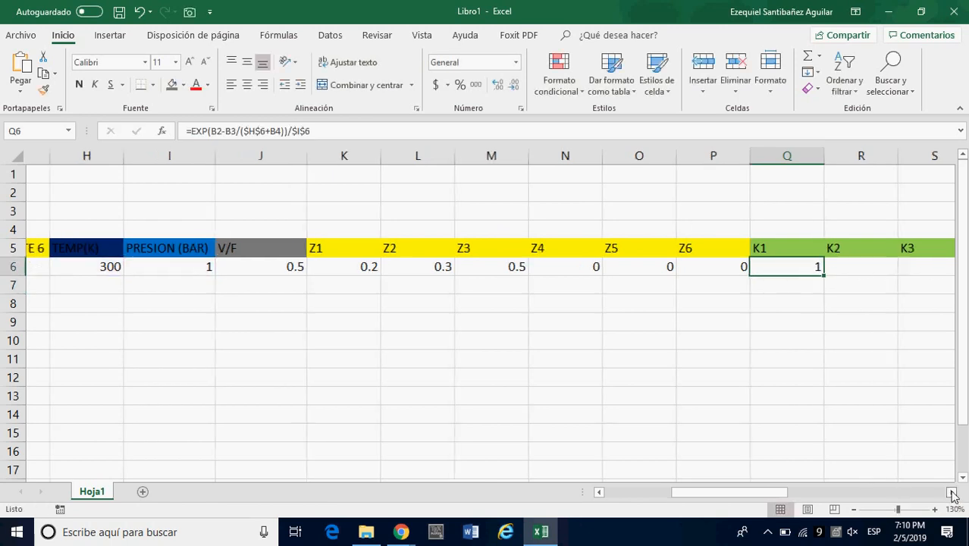
click(952, 493)
click(952, 492)
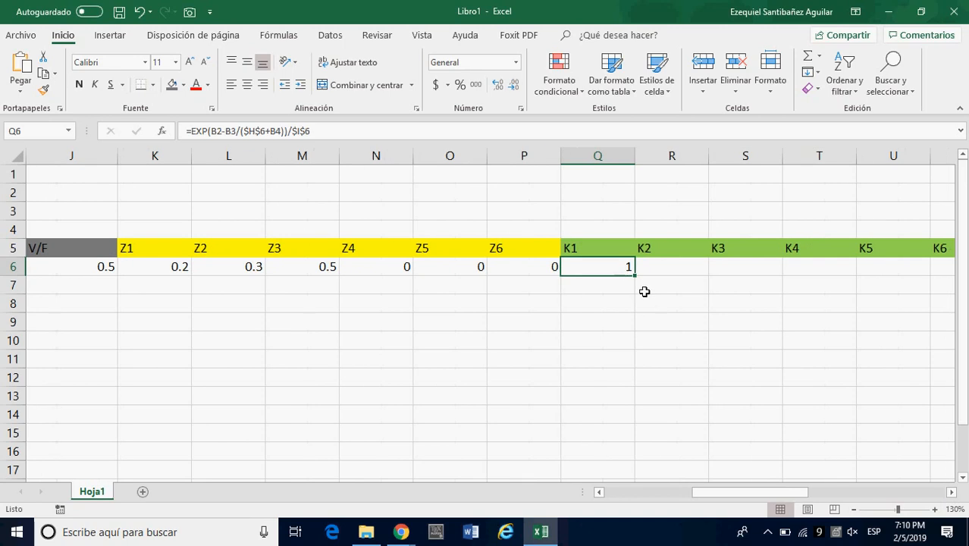
mouse_move(640, 282)
mouse_down()
mouse_move(888, 271)
mouse_move(624, 283)
mouse_up()
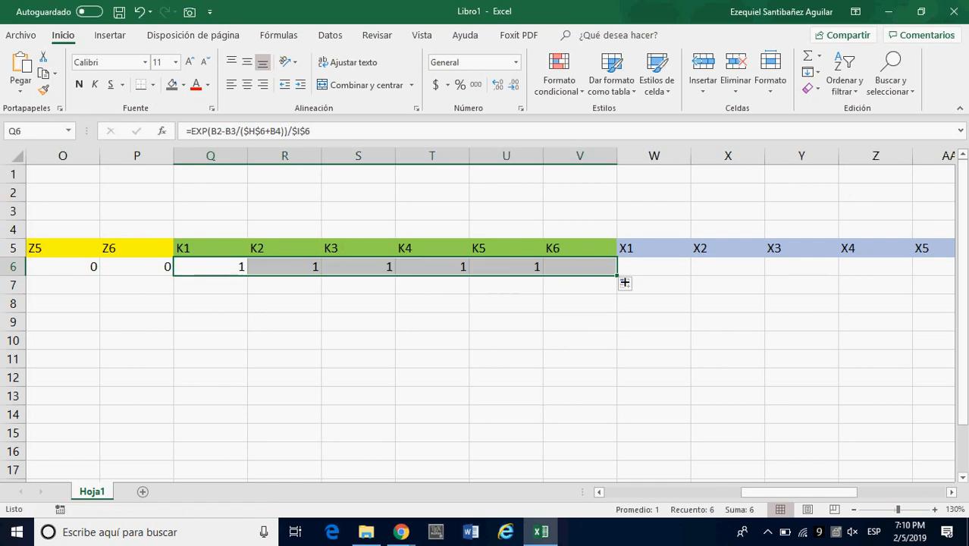
click(666, 270)
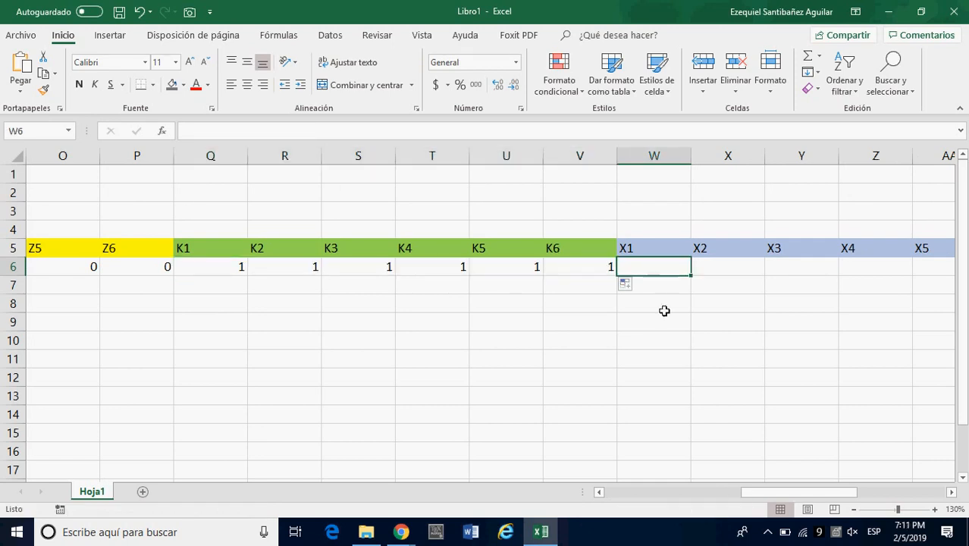
drag(733, 499, 704, 500)
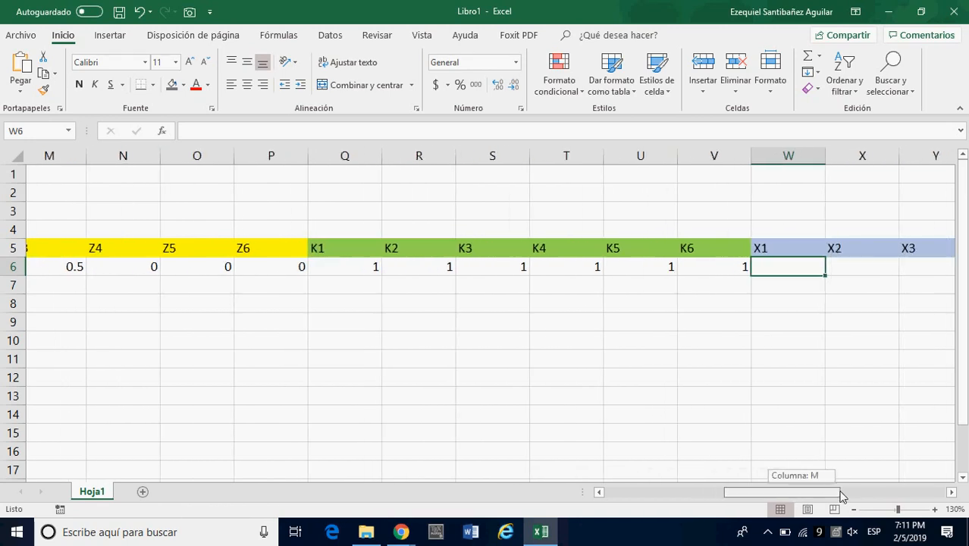